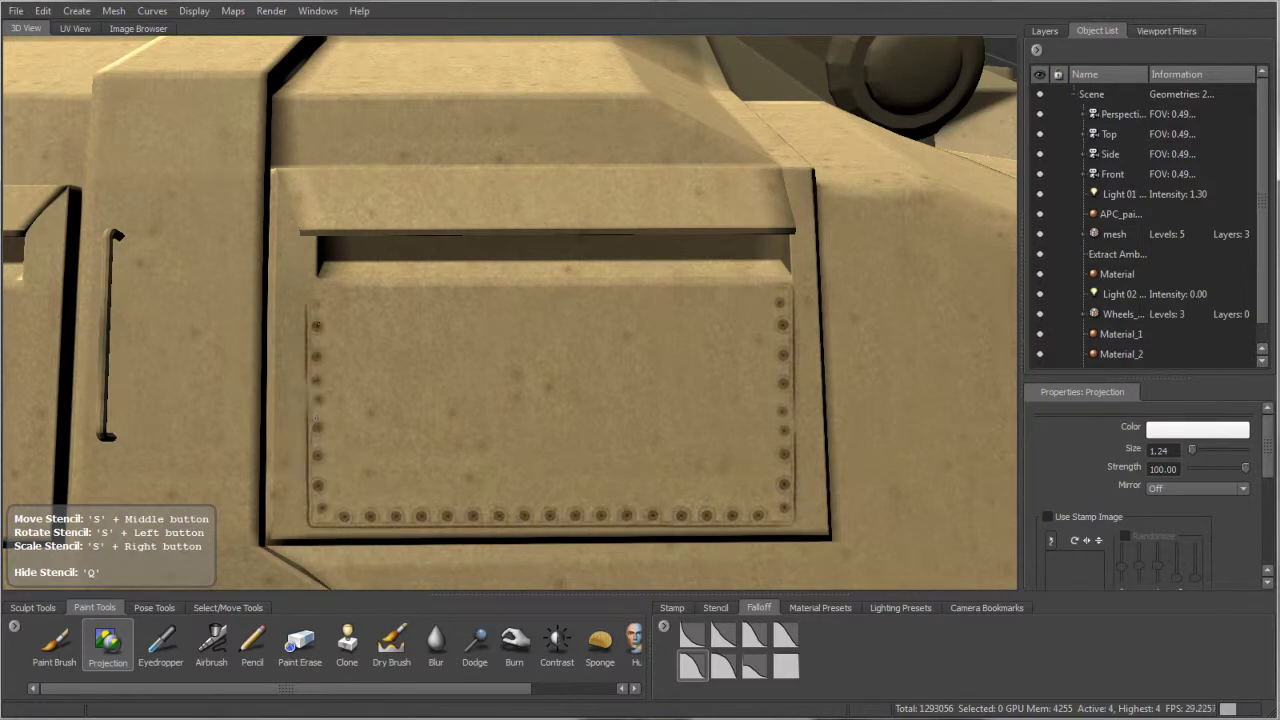
- Paint rivet rows along the top, diagonal, right, bottom and left panel edges, then stamp the gas-mask logo in the centre
left_click_drag(446, 295, 782, 297)
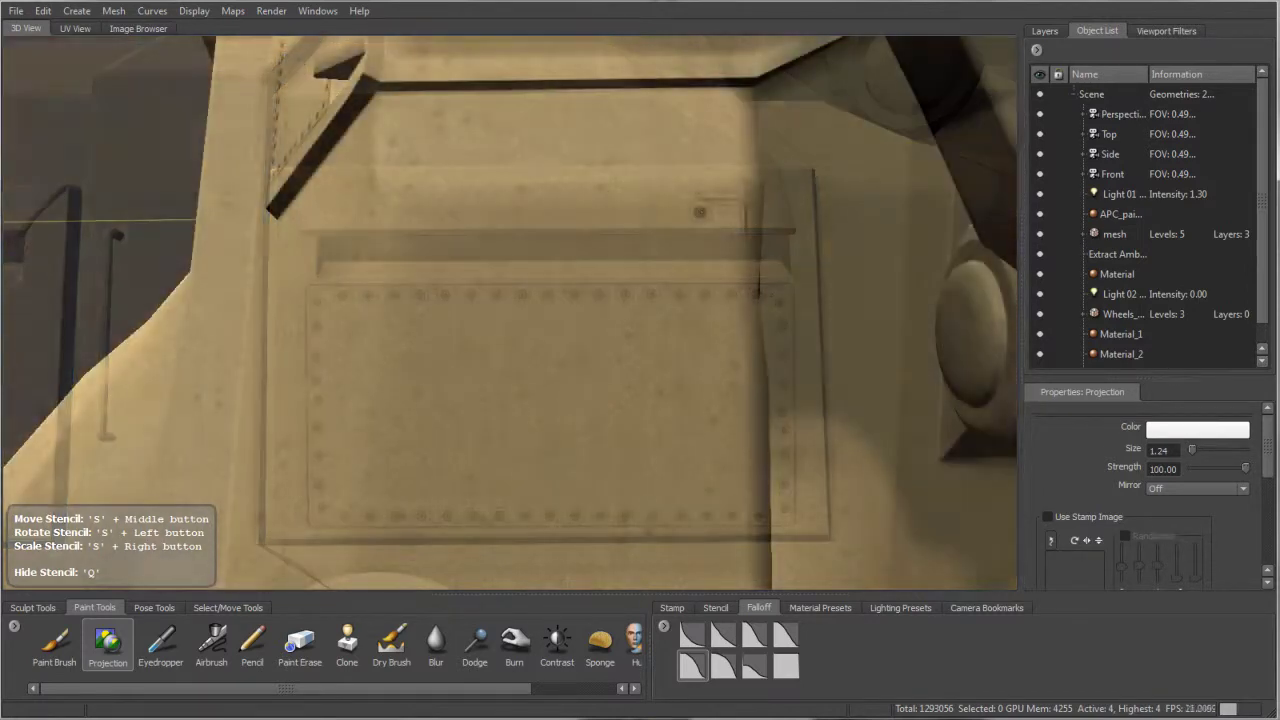
mouse_move(700, 212)
left_mouse_down()
mouse_move(556, 220)
mouse_move(501, 320)
mouse_move(465, 354)
mouse_move(463, 398)
left_mouse_up()
mouse_move(503, 451)
left_mouse_down()
mouse_move(706, 443)
mouse_move(734, 414)
mouse_move(739, 298)
left_mouse_up()
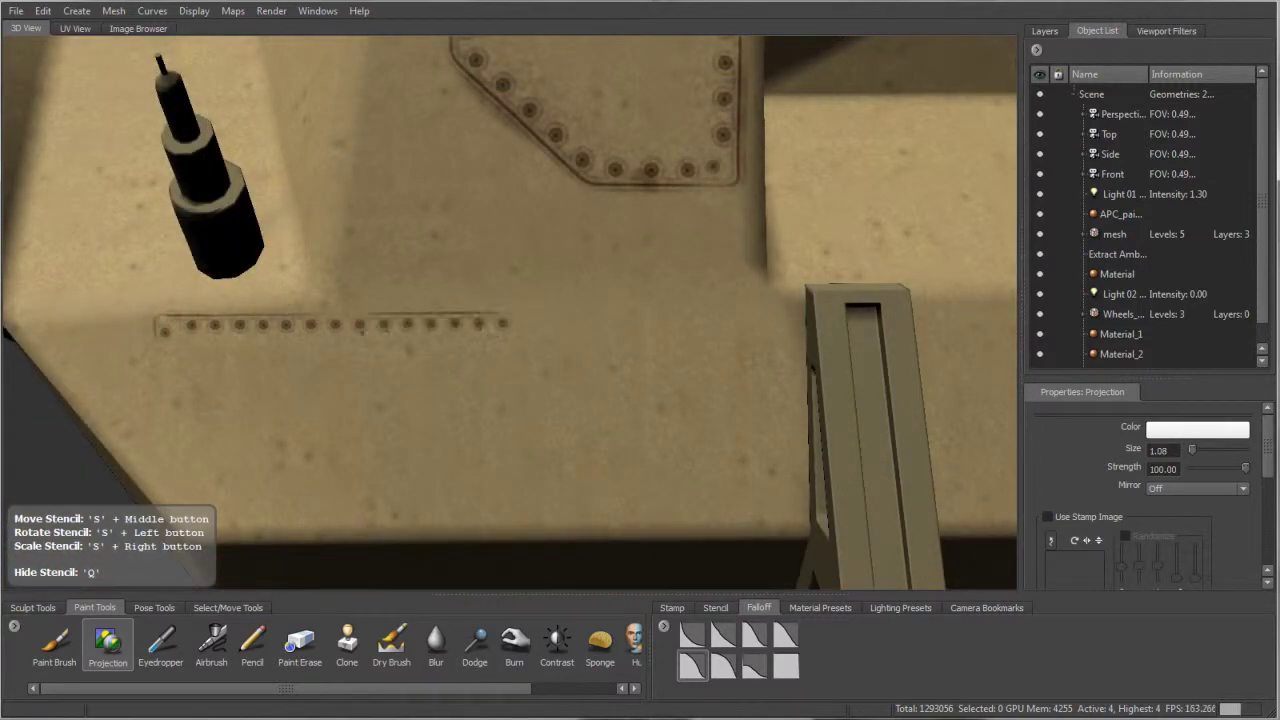
mouse_move(782, 340)
left_mouse_down()
mouse_move(781, 485)
mouse_move(749, 507)
mouse_move(640, 484)
left_mouse_up()
left_click_drag(527, 406, 221, 389)
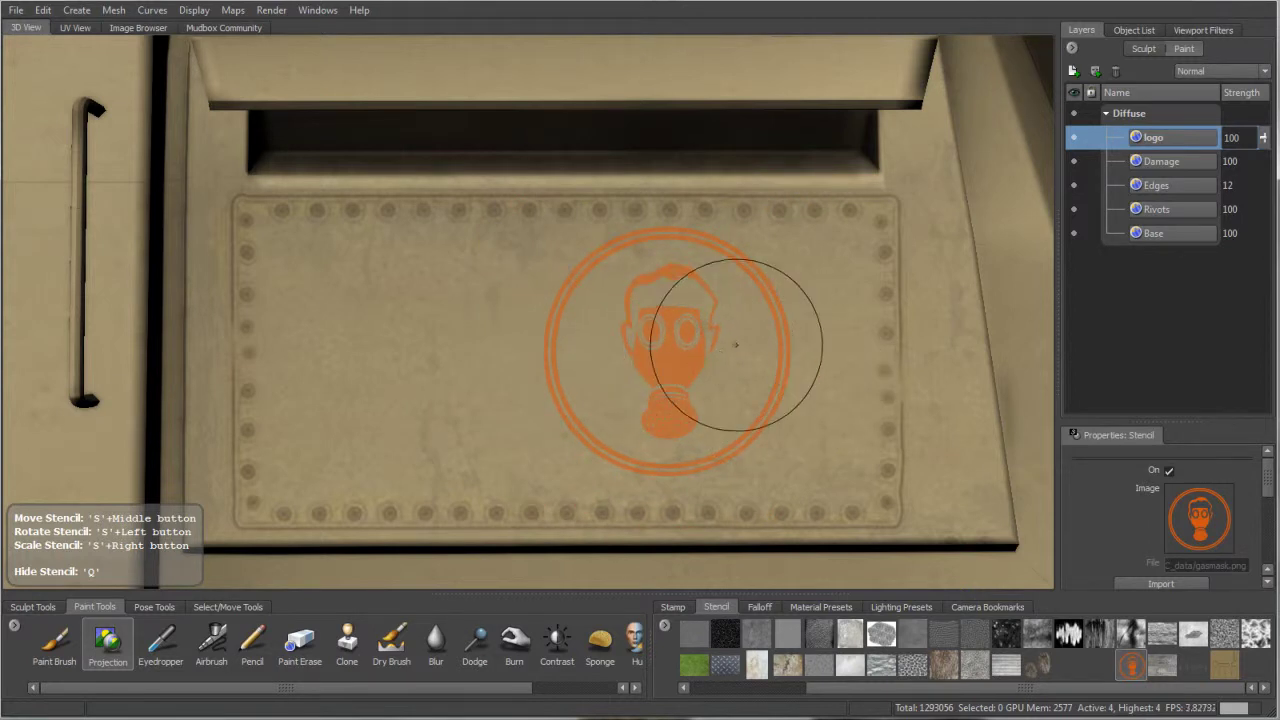
mouse_move(705, 240)
left_mouse_down()
mouse_move(565, 300)
mouse_move(700, 468)
mouse_move(784, 356)
mouse_move(666, 400)
left_mouse_up()
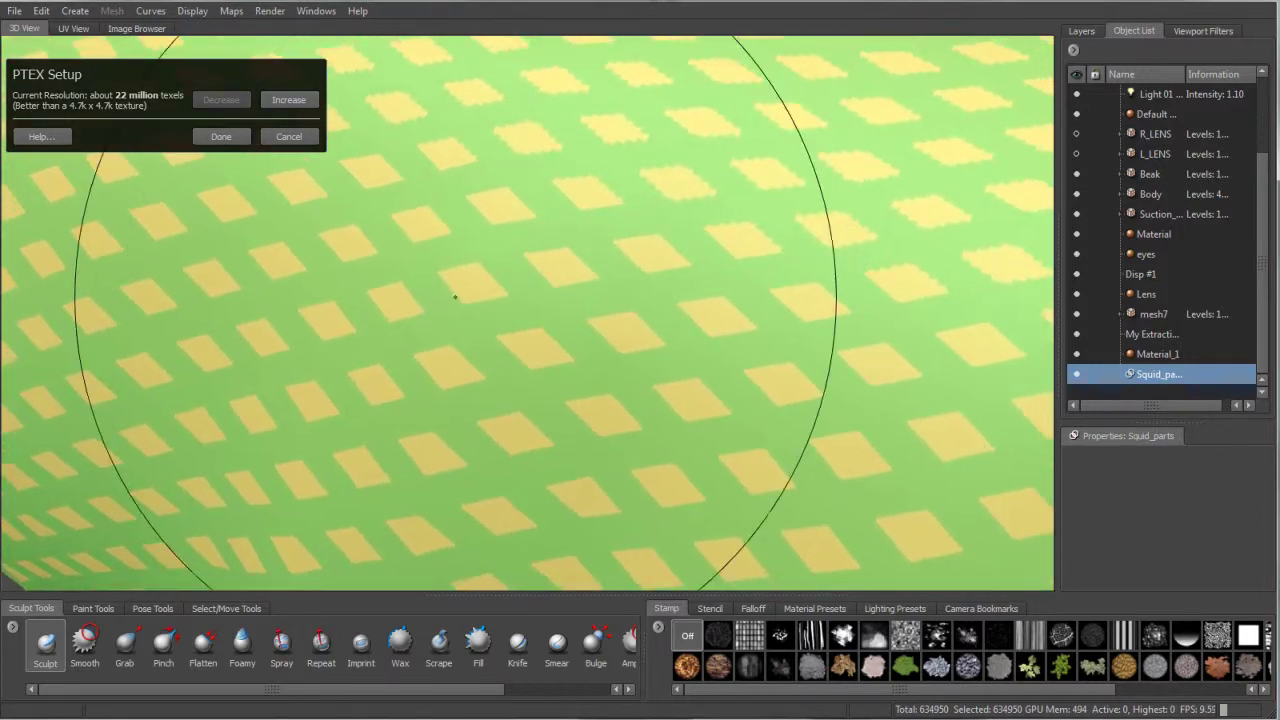
- Raise the squid's PTEX resolution twice, through 90 million to 362 million texels
left_click(292, 102)
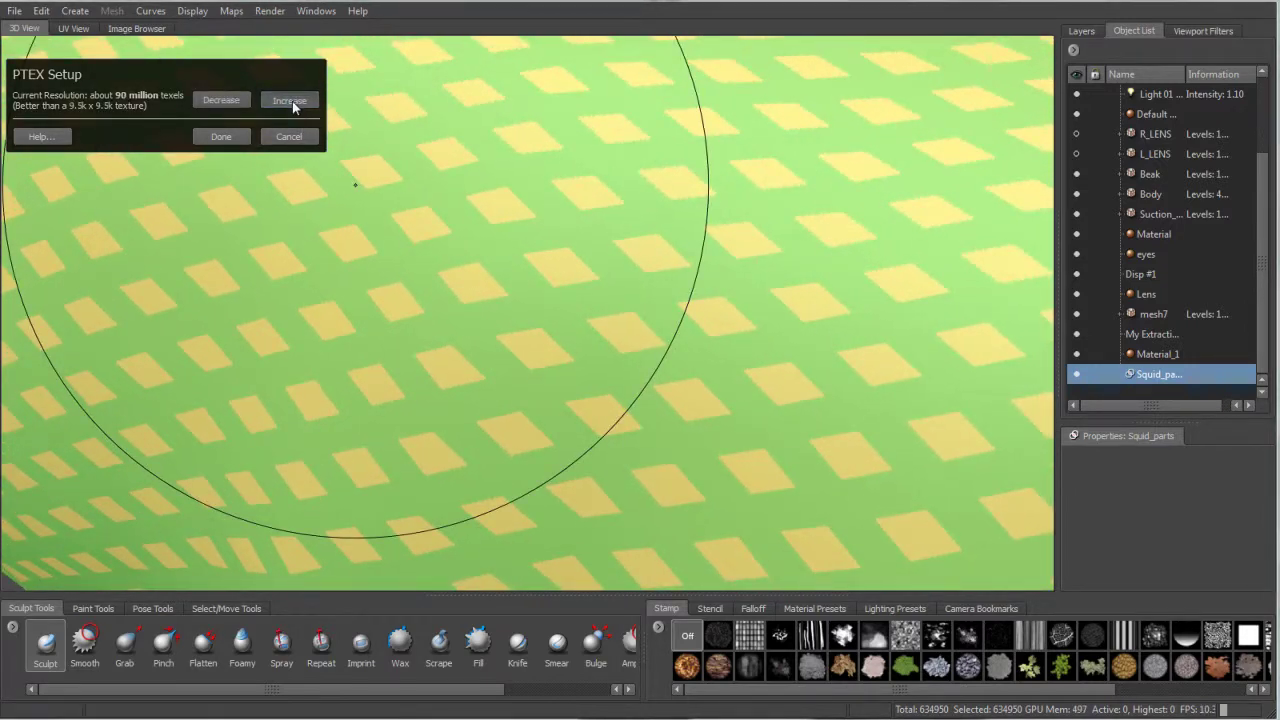
left_click(292, 102)
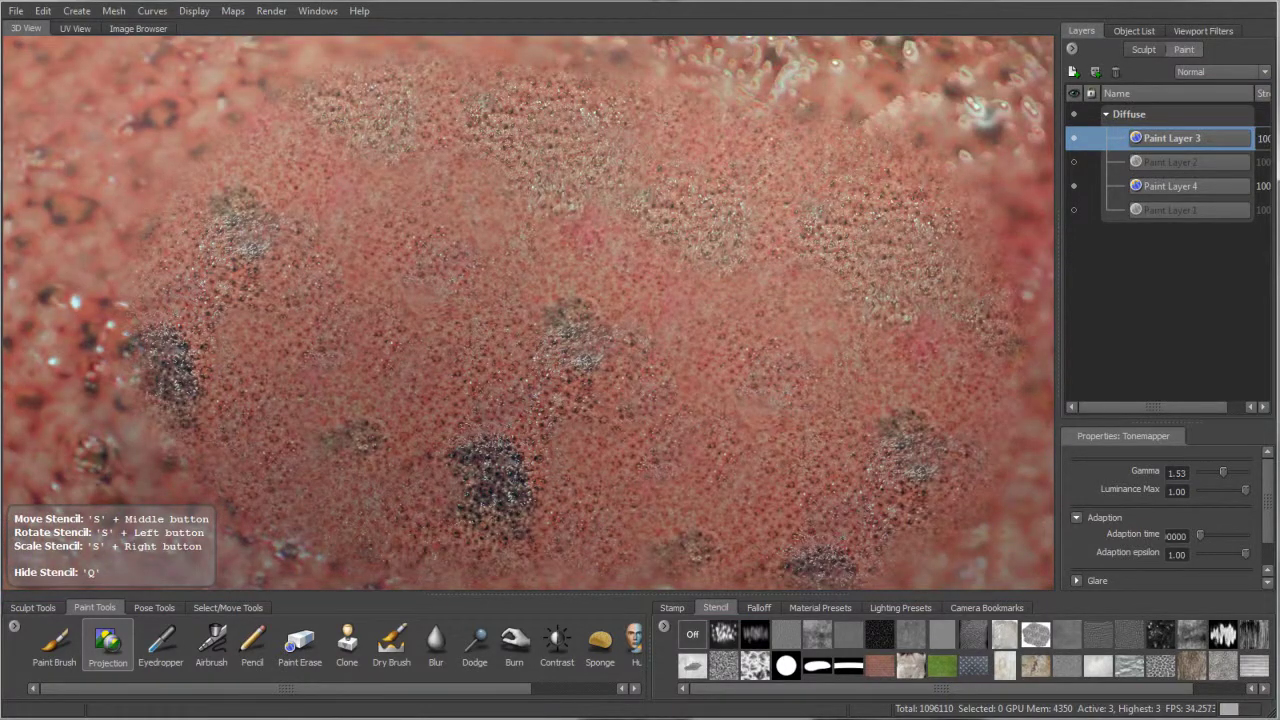
- Hide the stencil, then try Export Selected on Paint Layer 1 and Export All Paint Layers
key("q")
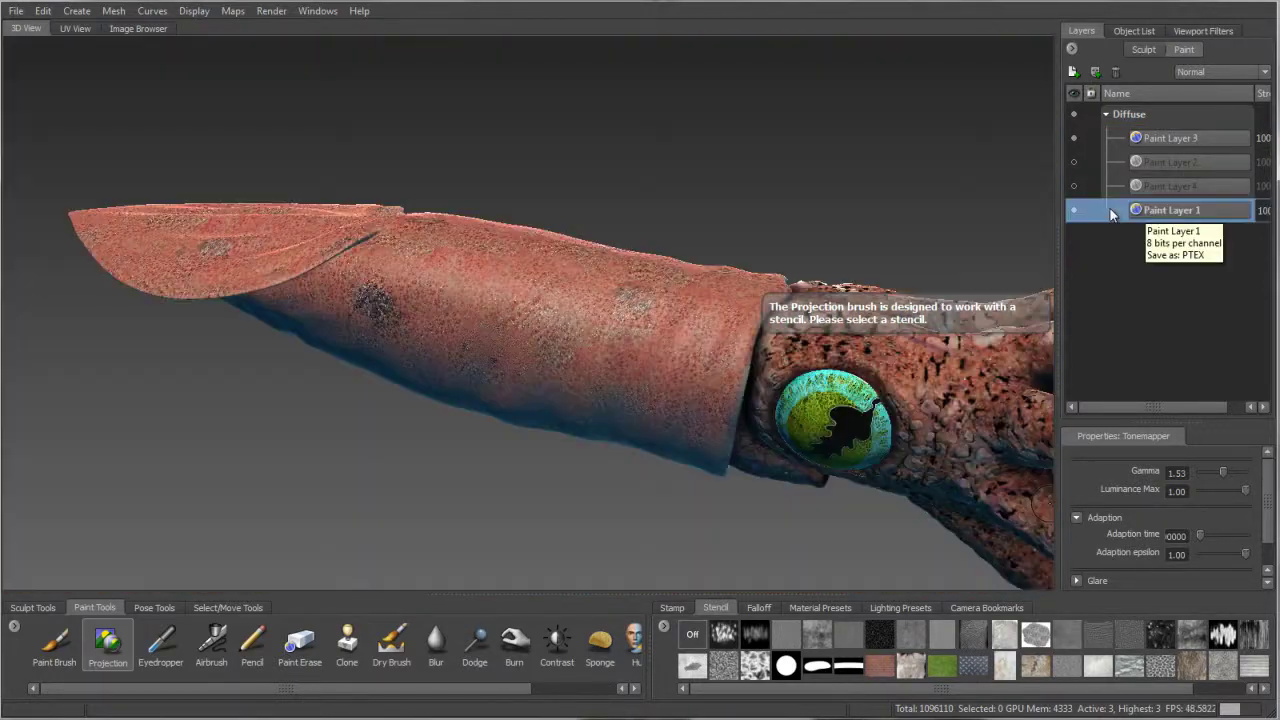
right_click(1115, 212)
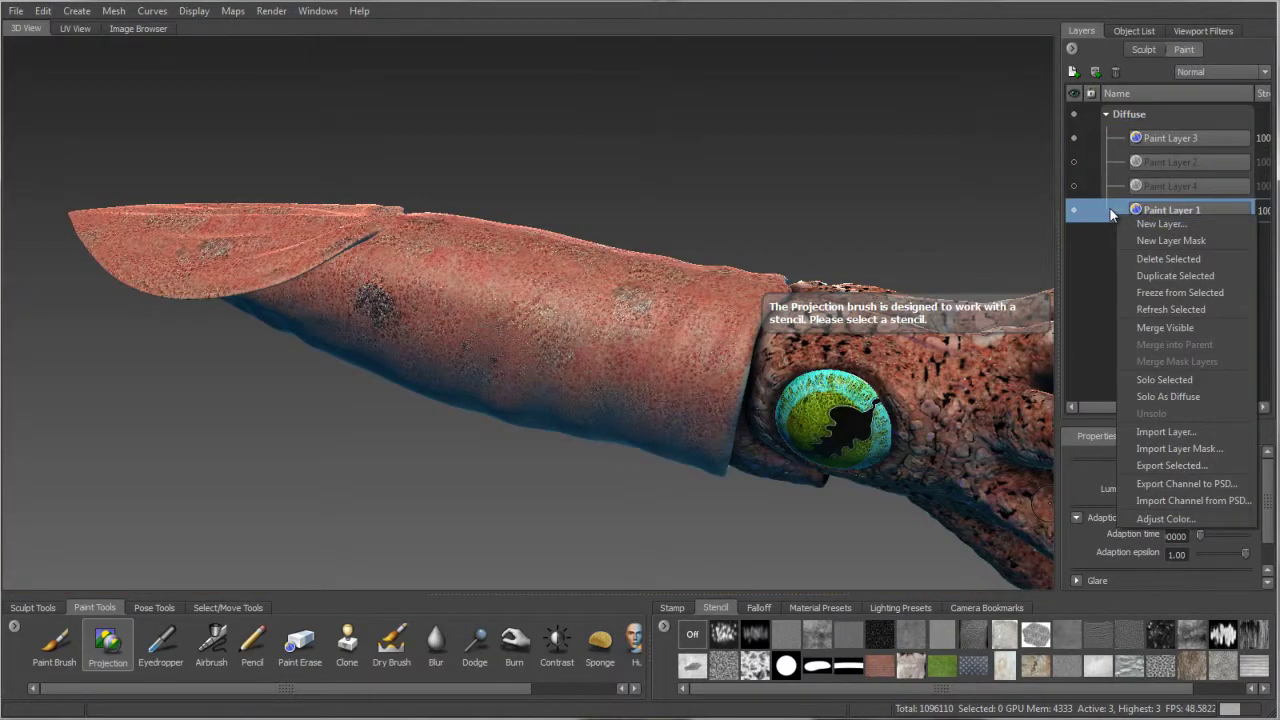
left_click(1180, 465)
left_click(484, 312)
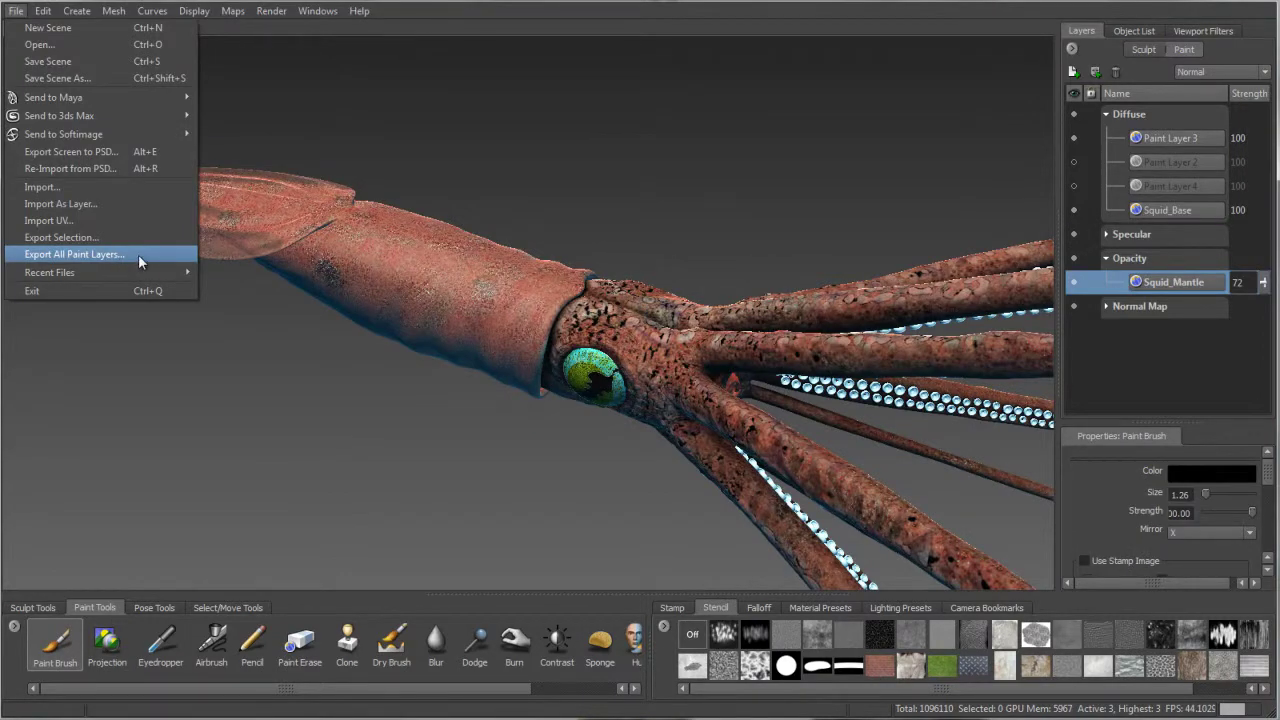
left_click(139, 256)
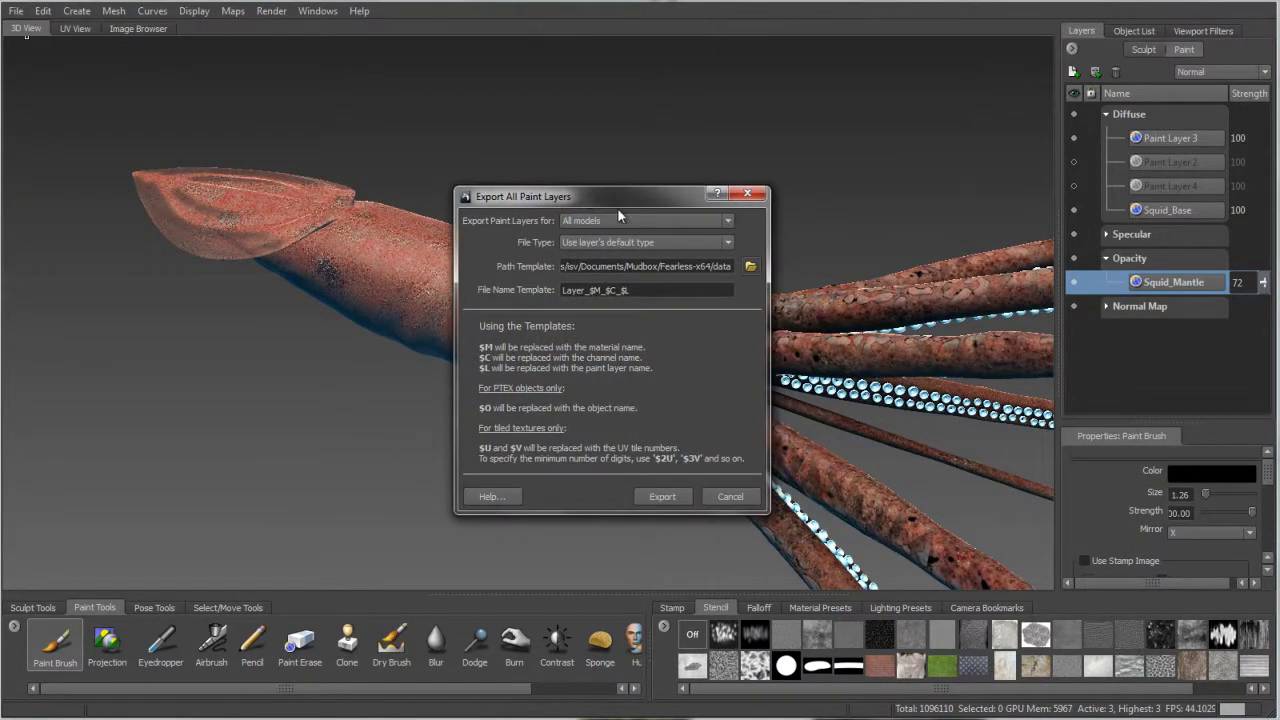
left_click(728, 221)
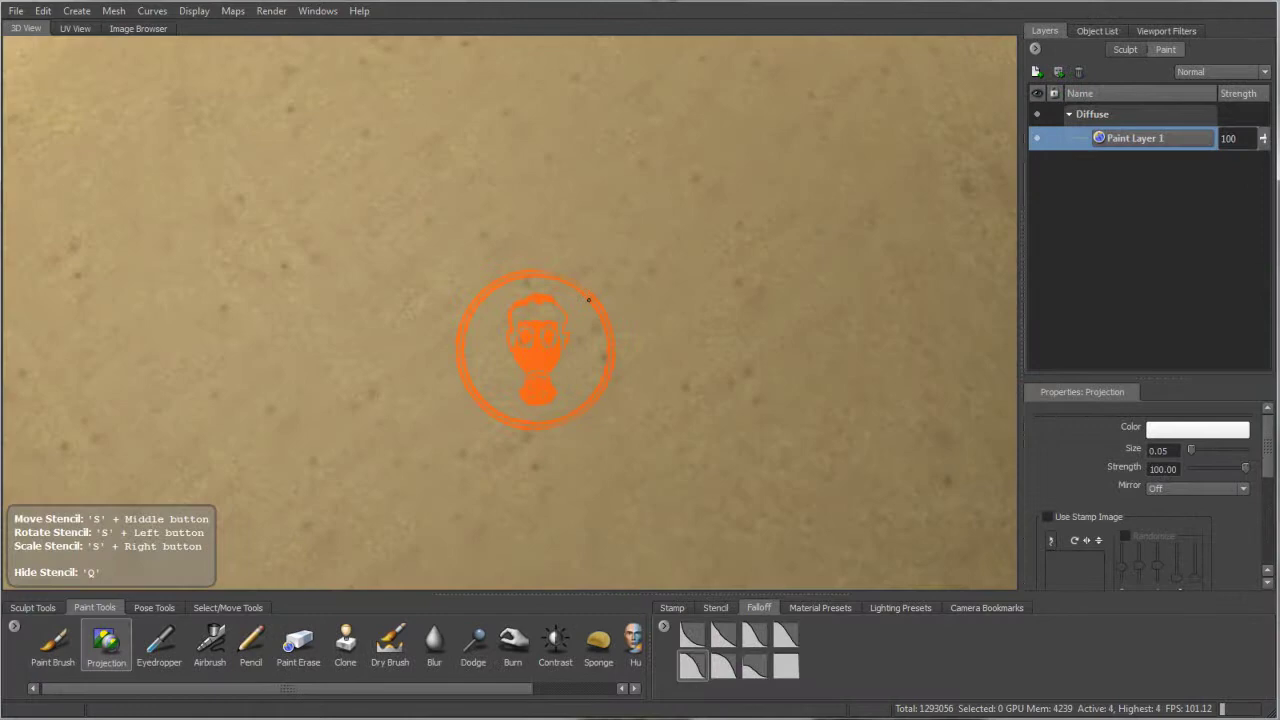
- Hide the stencil again and tumble and zoom in on the vehicle's dome
key("q")
scroll(591, 437, "down", 5)
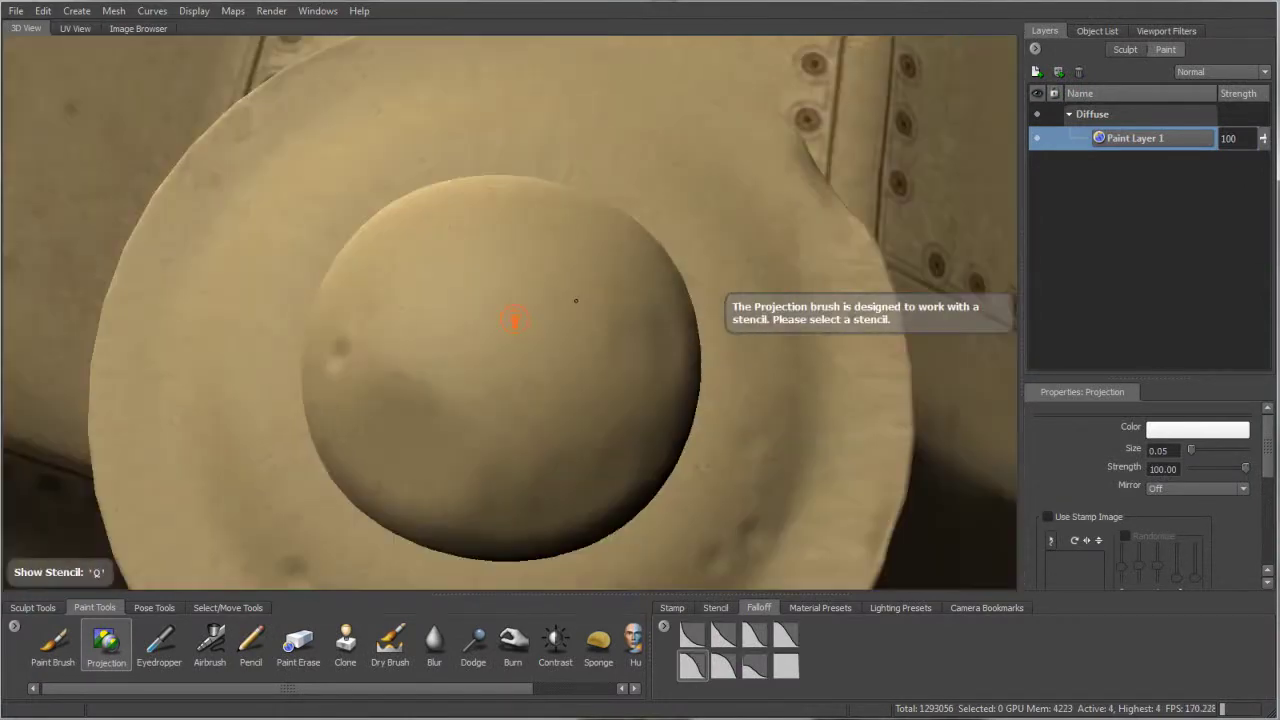
left_click_drag(511, 314, 544, 380, "alt")
scroll(544, 380, "up", 10)
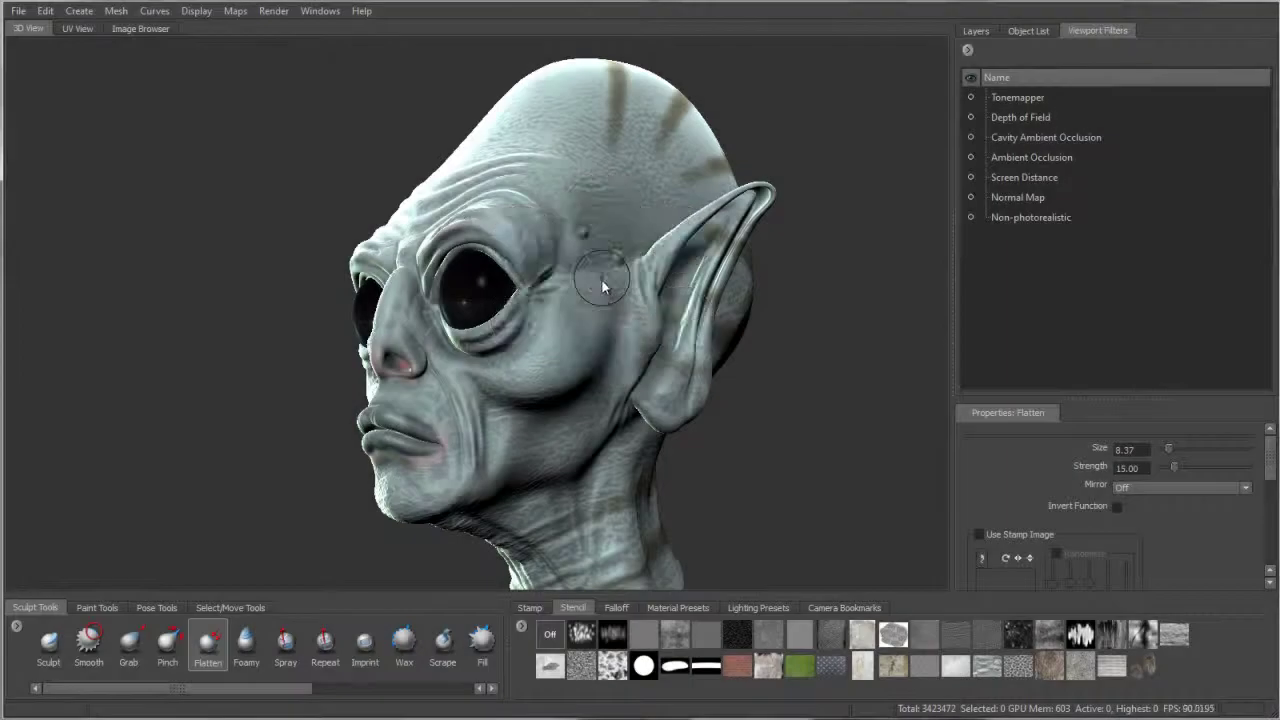
- Bring up the marking menu over the alien head, browse the lighting and brush options, then reopen it for display options
right_click(601, 279)
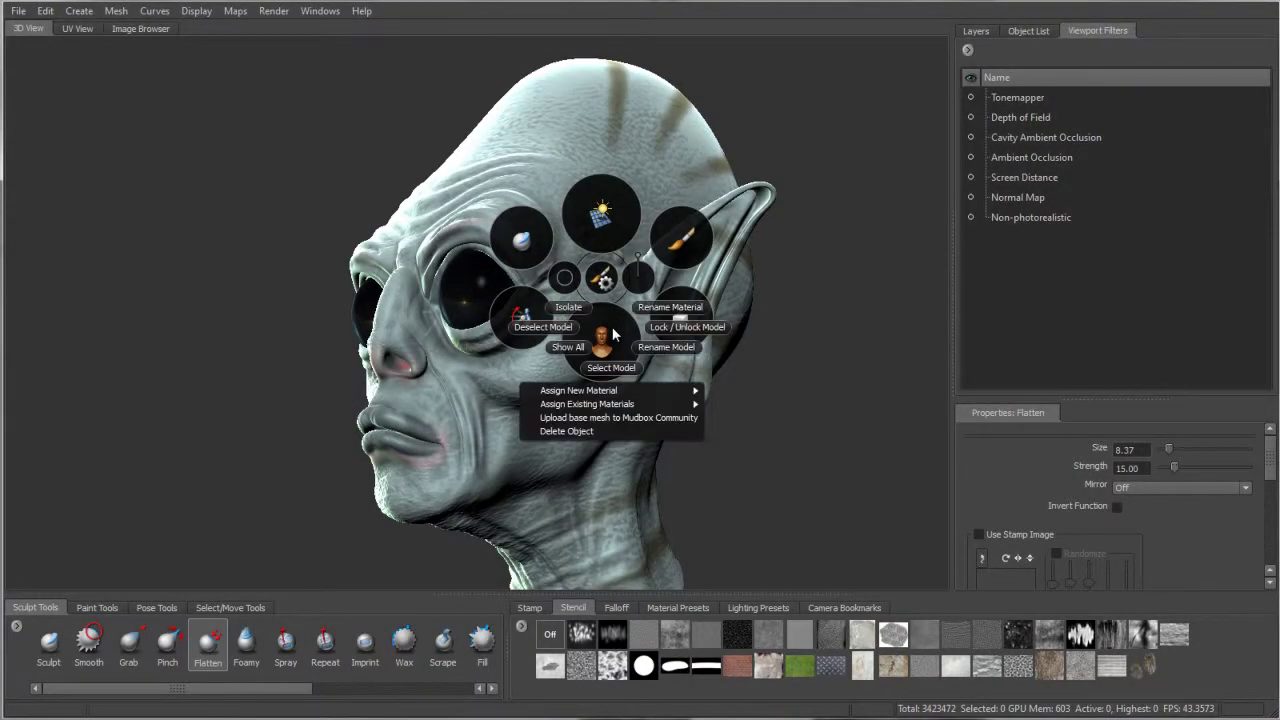
mouse_move(617, 217)
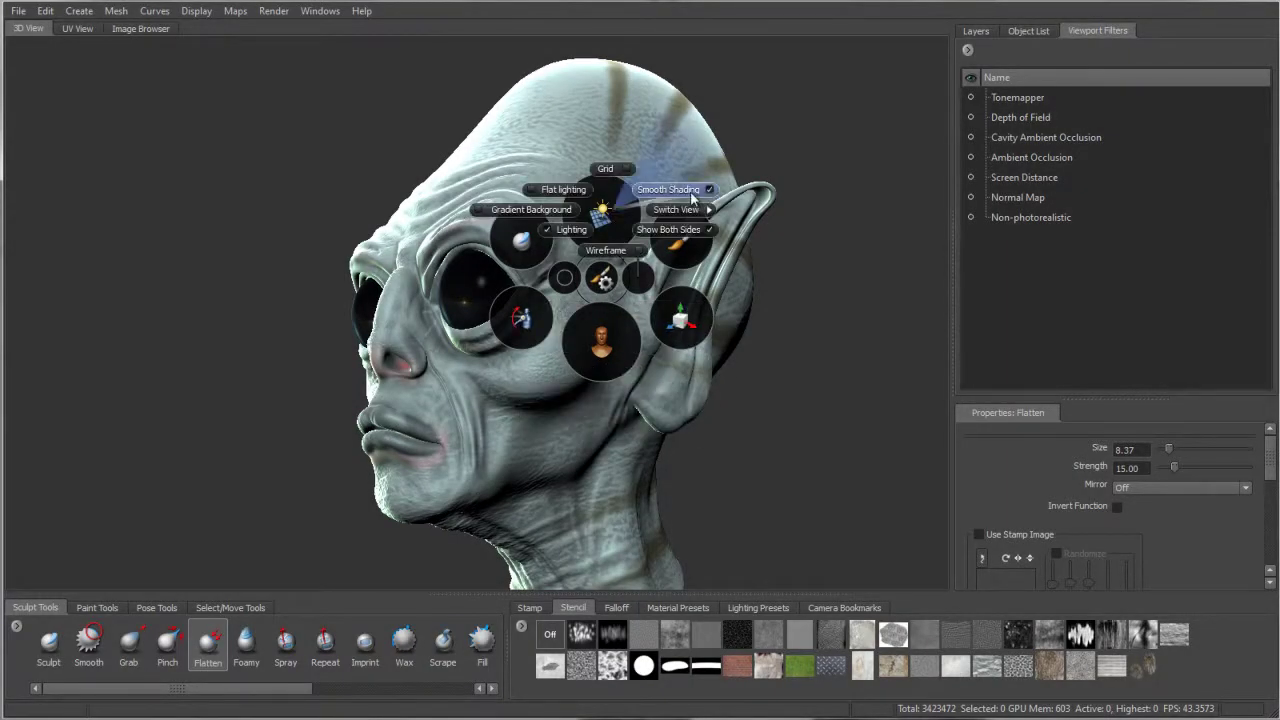
mouse_move(679, 243)
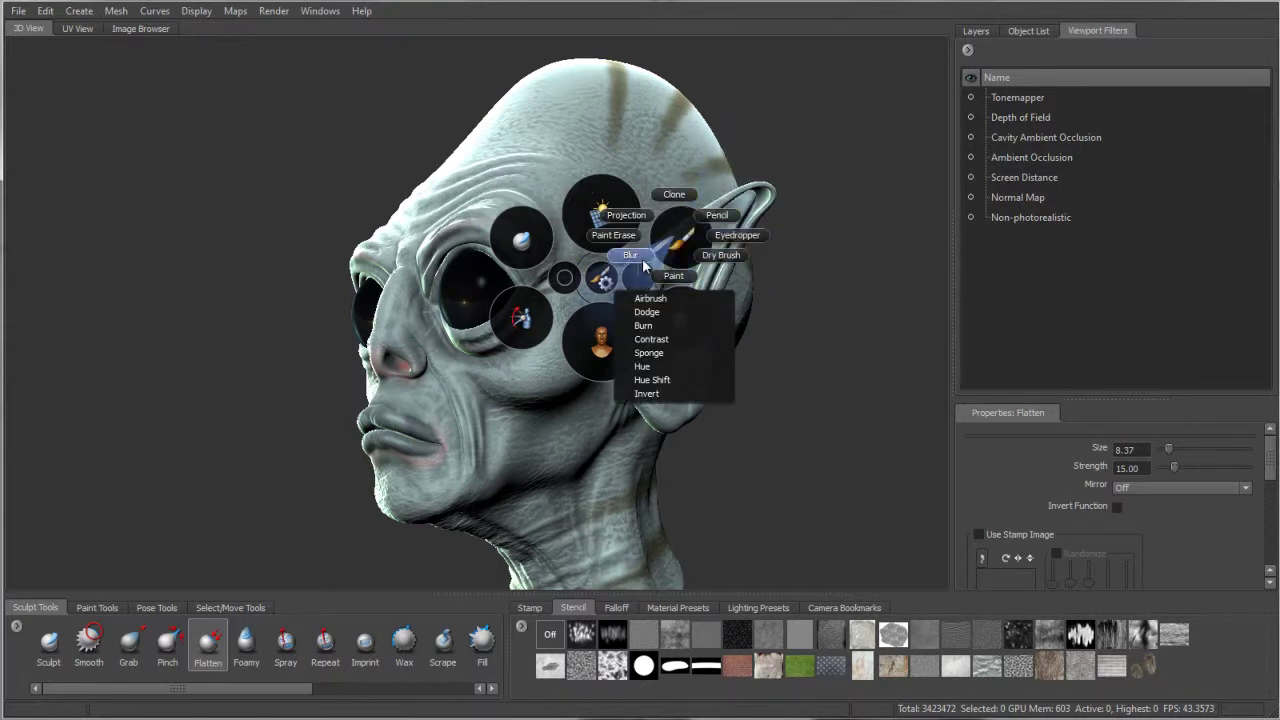
key("Escape")
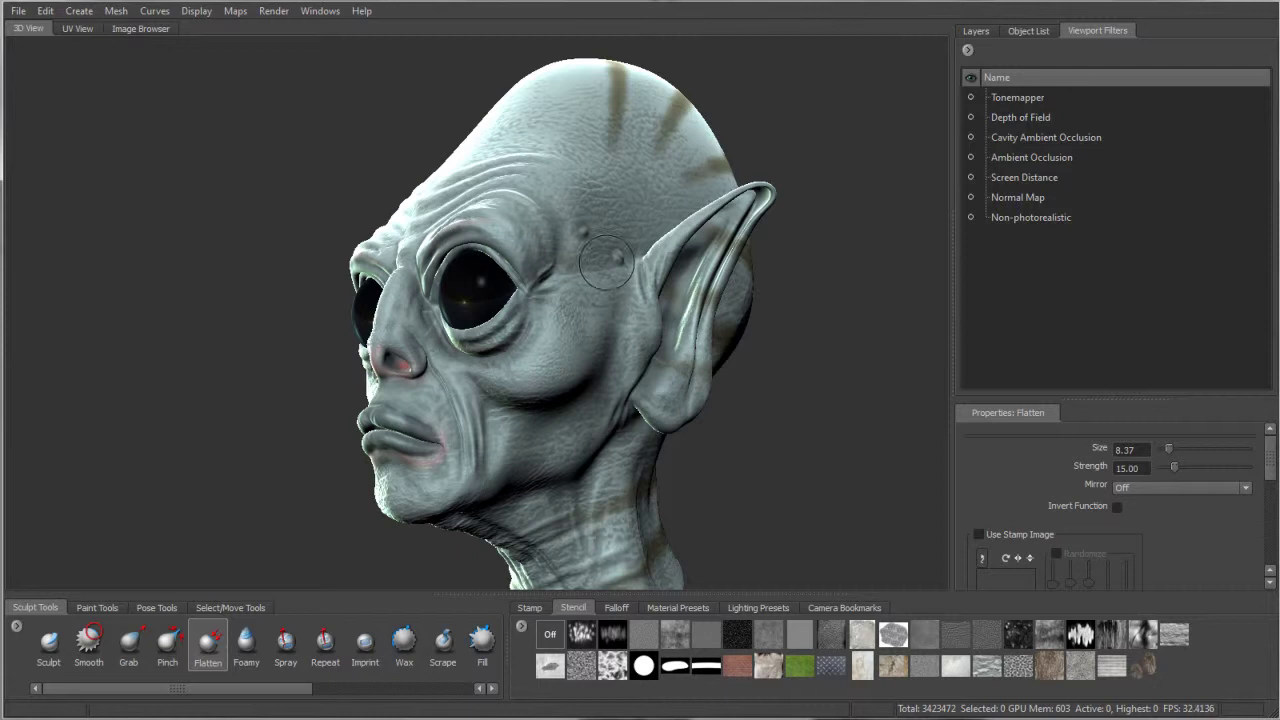
right_click(593, 265)
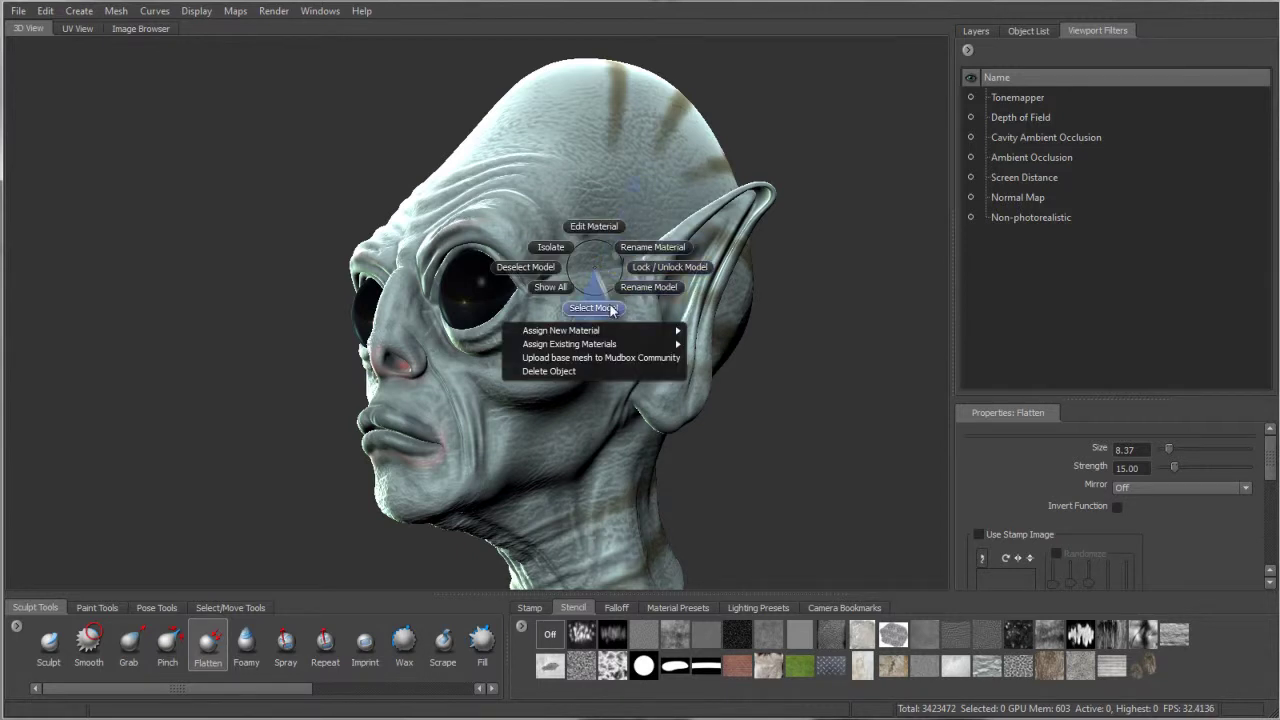
key("Escape")
right_click(593, 268, "ctrl+shift")
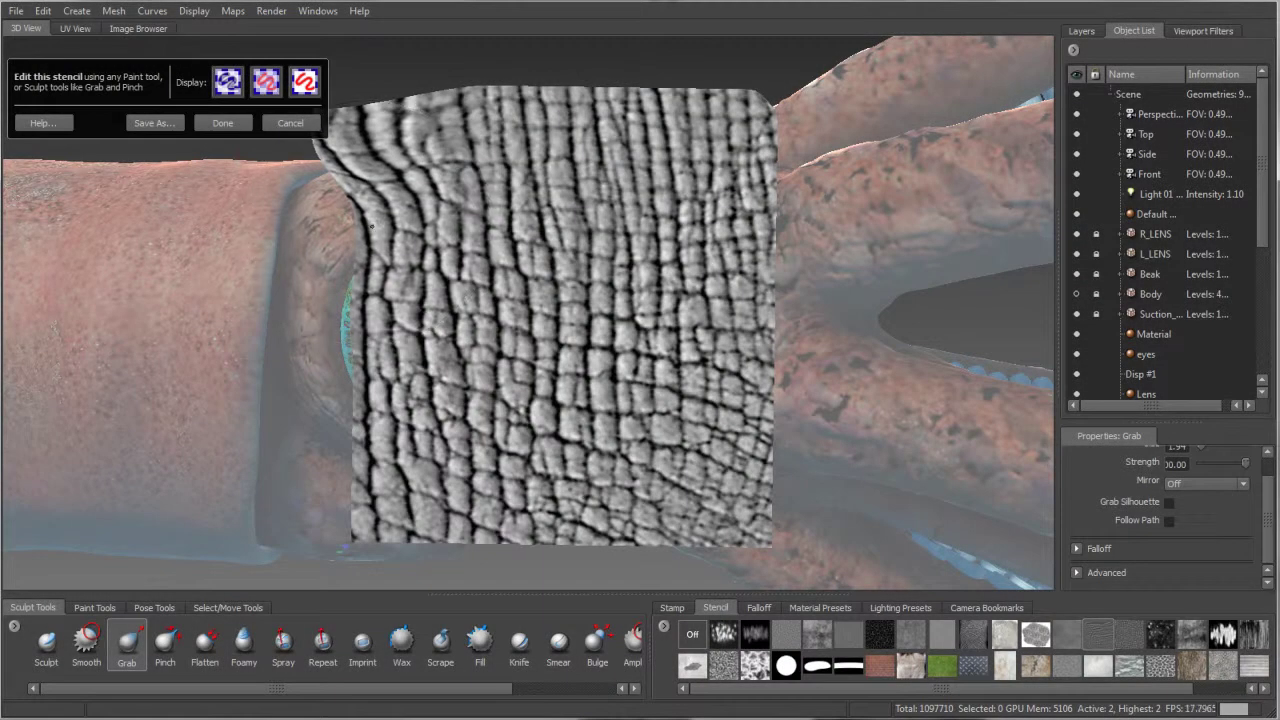
- Warp the scaly stencil's corners and edges with Grab, then rotate and enlarge it over the squid
left_click_drag(420, 180, 560, 150)
left_click_drag(740, 300, 800, 340)
left_click_drag(450, 250, 520, 200)
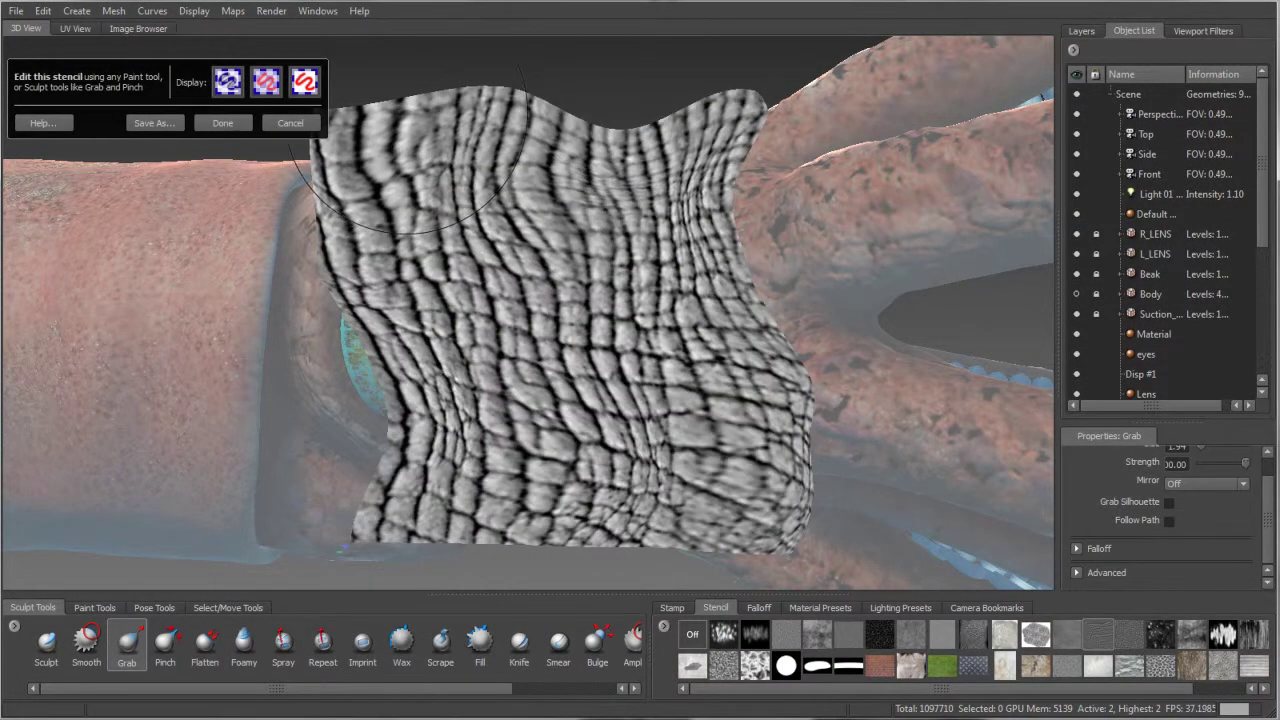
left_click_drag(400, 150, 395, 55)
left_click_drag(345, 240, 290, 245)
left_click_drag(760, 230, 695, 255)
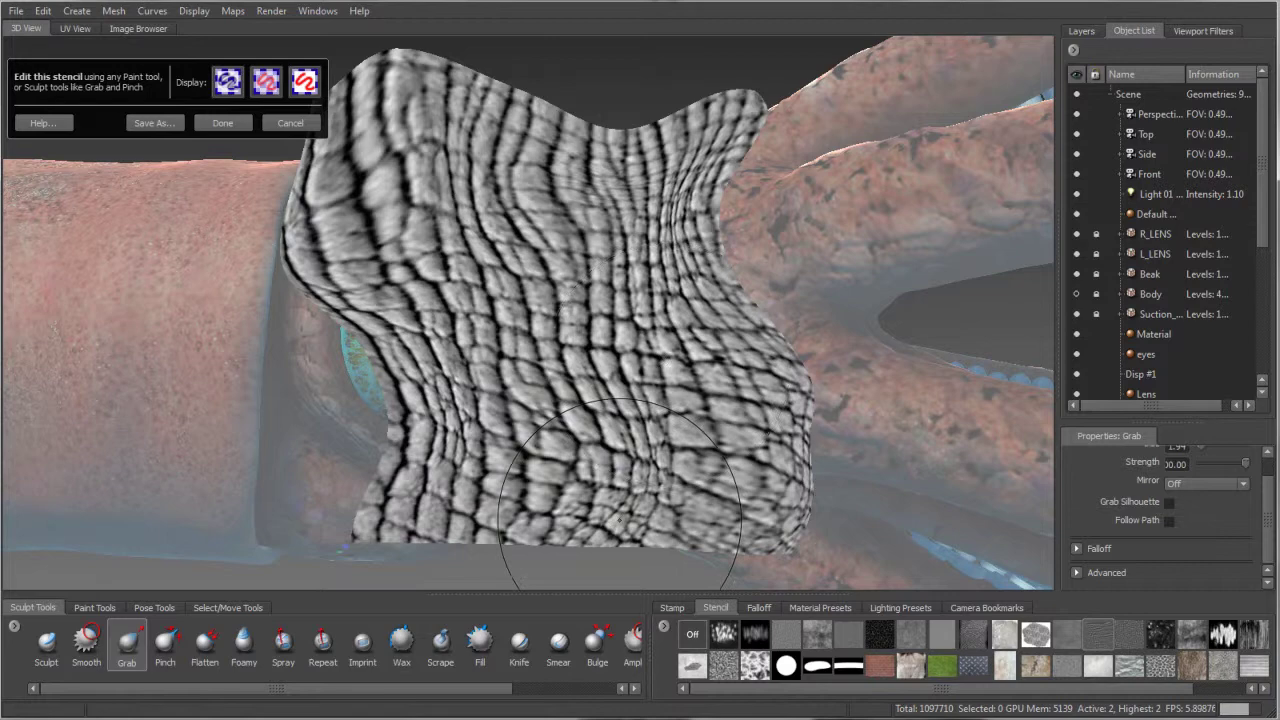
left_click_drag(620, 546, 618, 502)
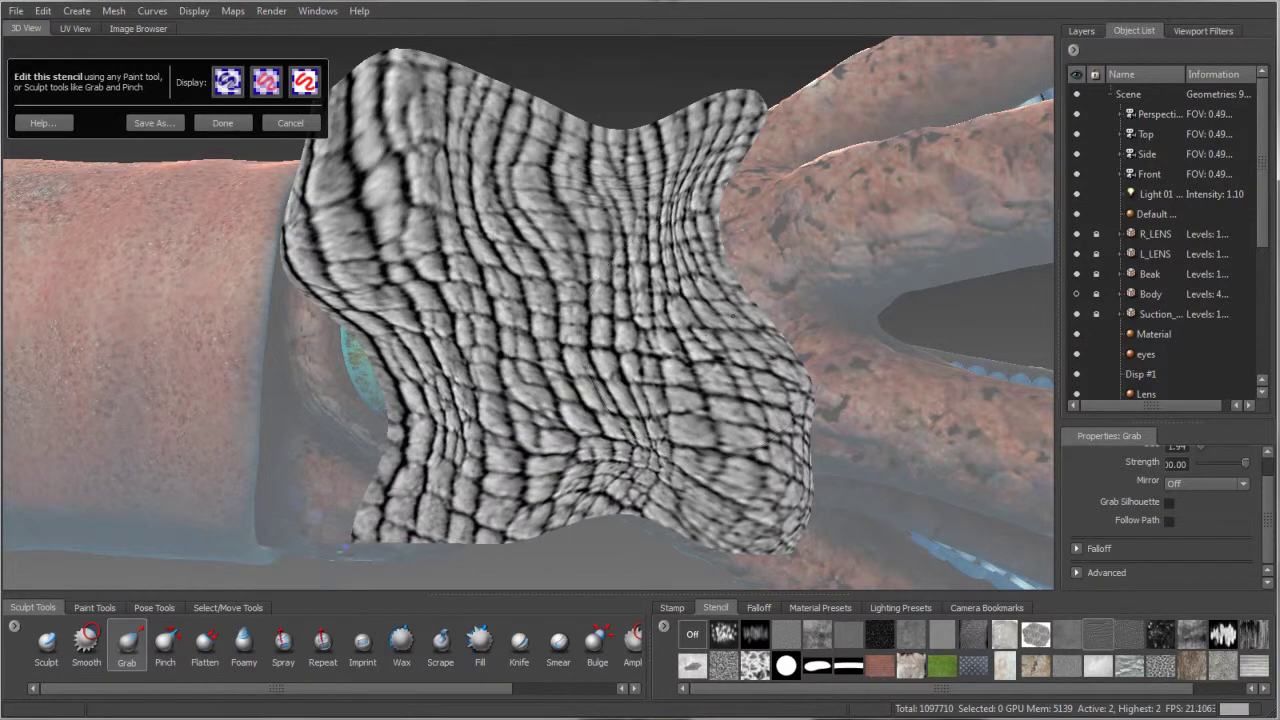
mouse_move(740, 300)
left_mouse_down()
mouse_move(725, 273)
mouse_move(533, 223)
mouse_move(754, 196)
left_mouse_up()
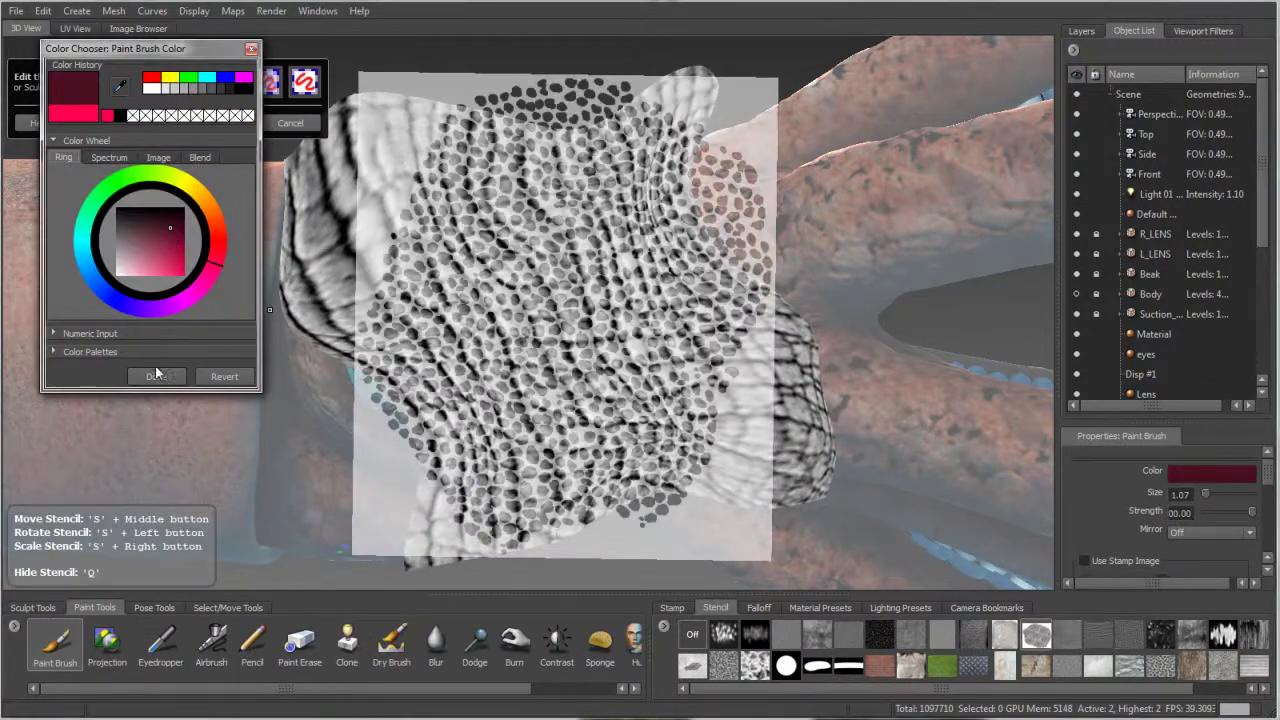
- Paint pink dots through the stencil, hide it, and save the edited stencil as a 2048 by 1874 image
left_click(156, 374)
mouse_move(465, 240)
left_mouse_down()
mouse_move(535, 215)
mouse_move(545, 290)
mouse_move(530, 360)
mouse_move(630, 340)
mouse_move(596, 372)
mouse_move(505, 392)
left_mouse_up()
key("q")
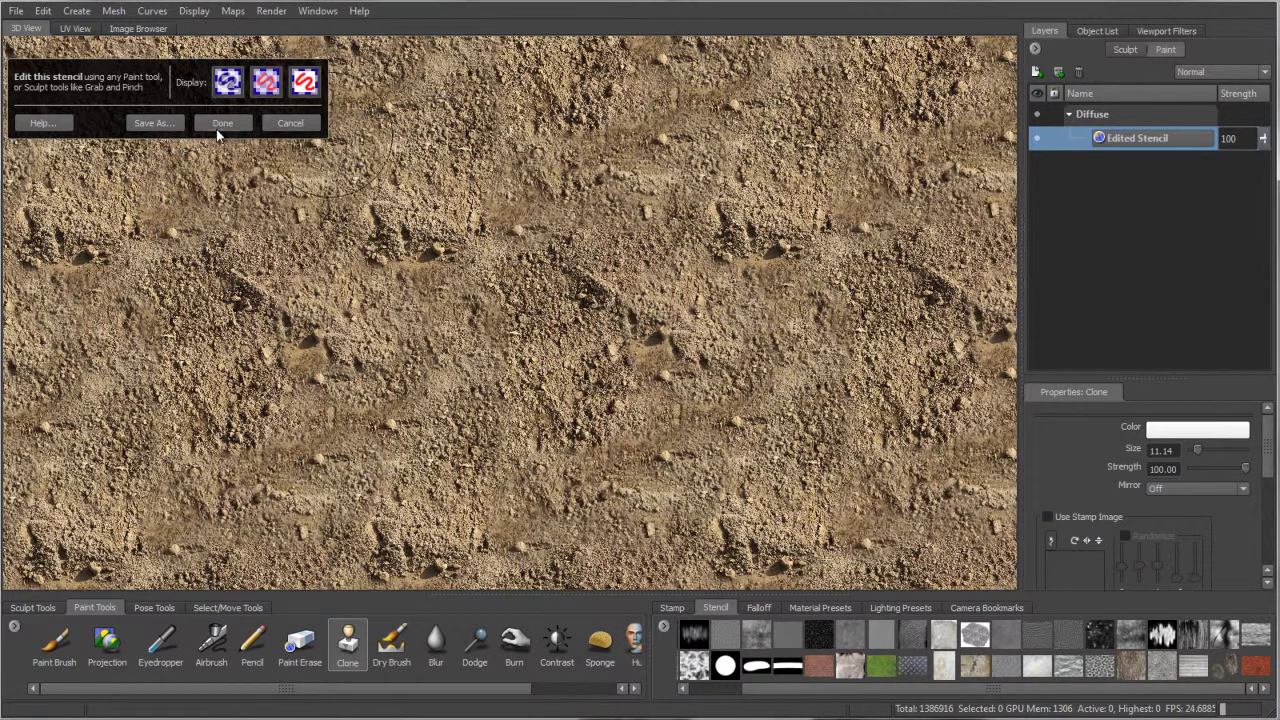
left_click(151, 123)
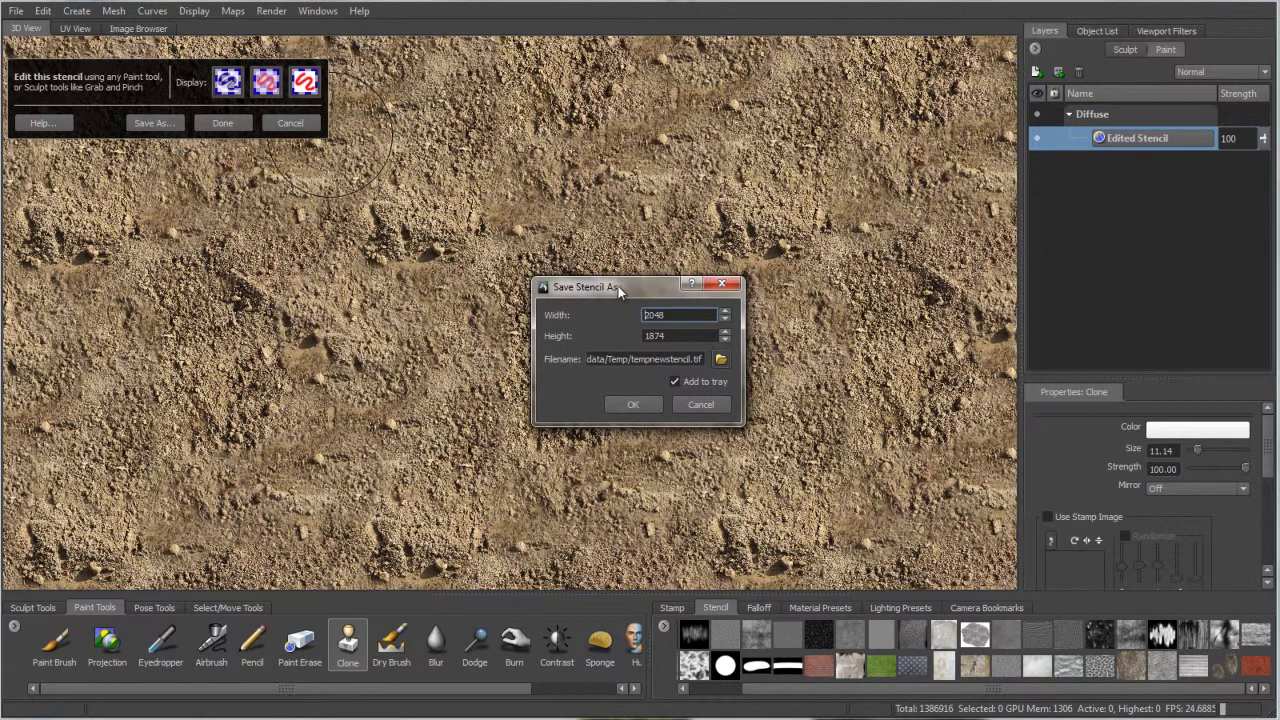
left_click_drag(619, 289, 615, 288)
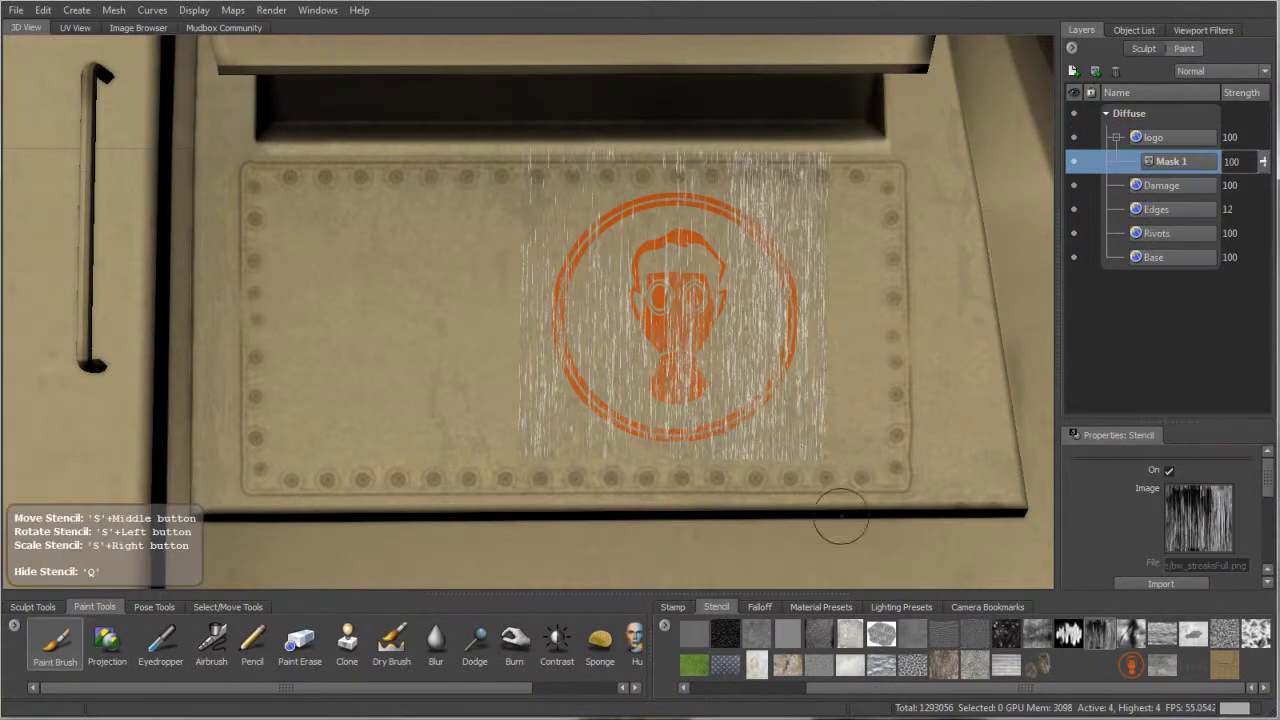
- Show the blend-mode list for the selected green logo layer
left_click(726, 633)
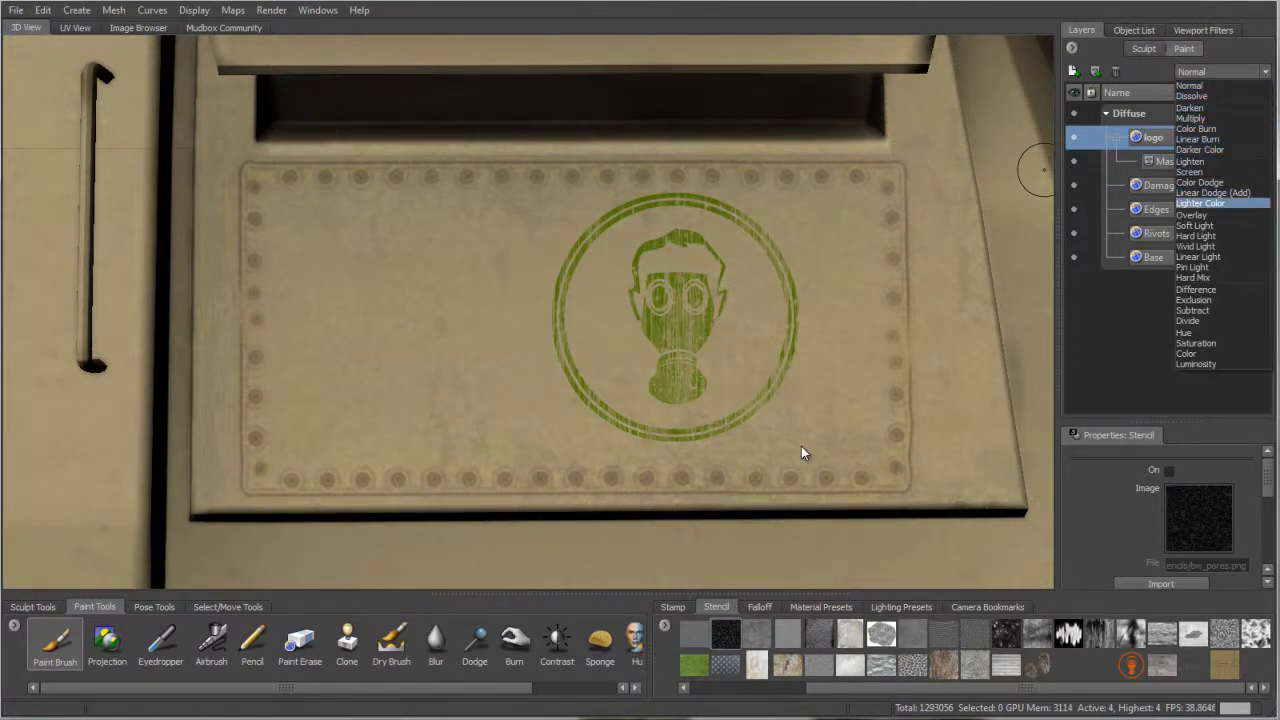
- Try the Dissolve, Difference and Color blend modes on the logo layer
key("Return")
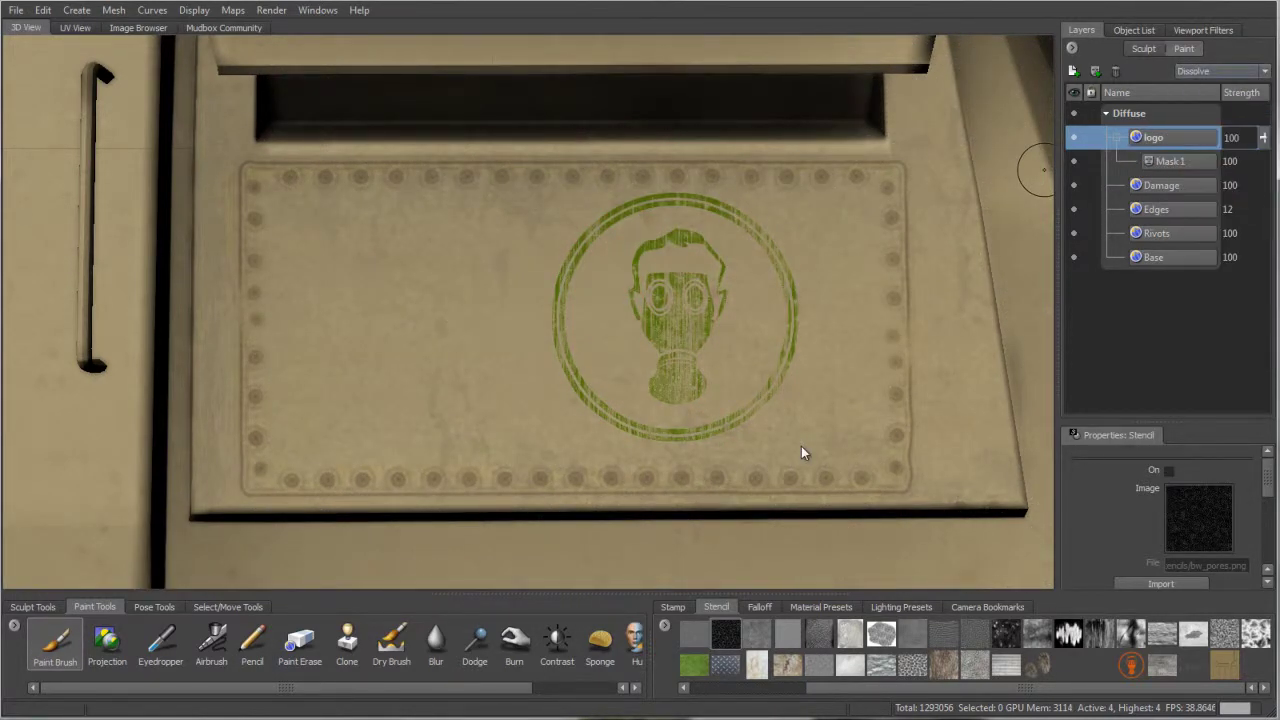
key("space")
key("Down")
key("Down")
key("Down")
key("Return")
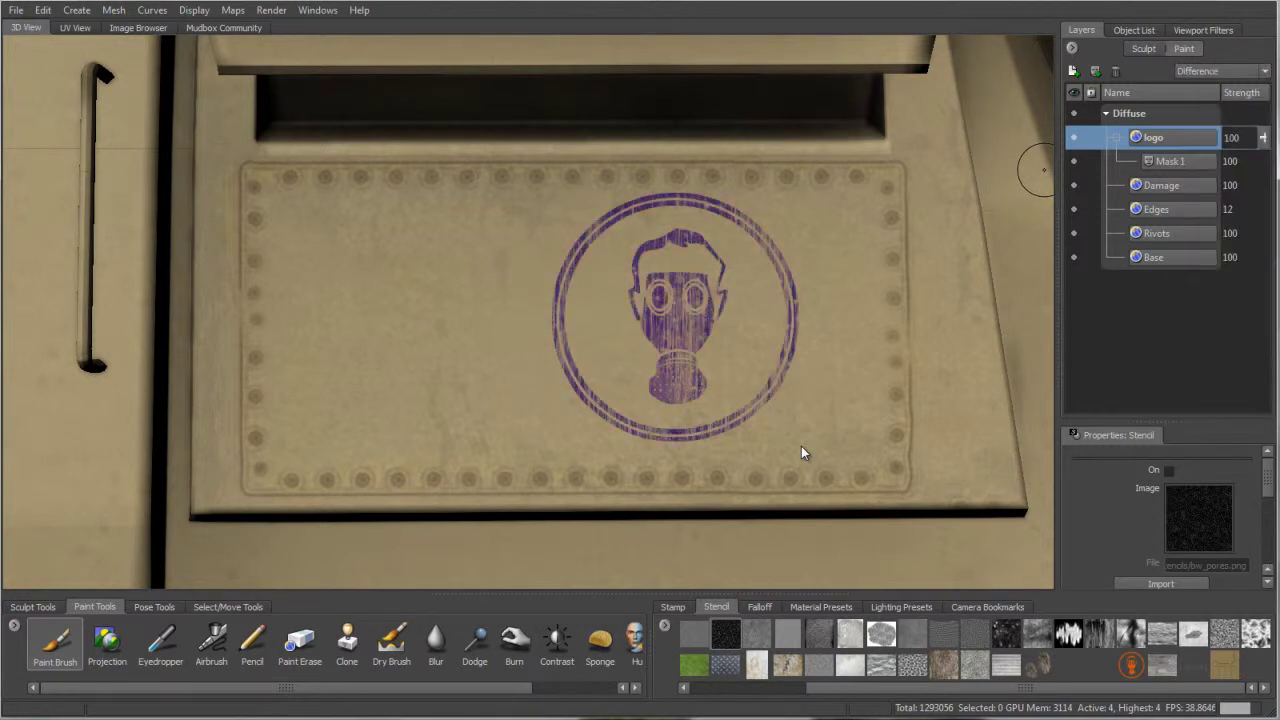
key("space")
key("Down")
key("Down")
key("Down")
key("Down")
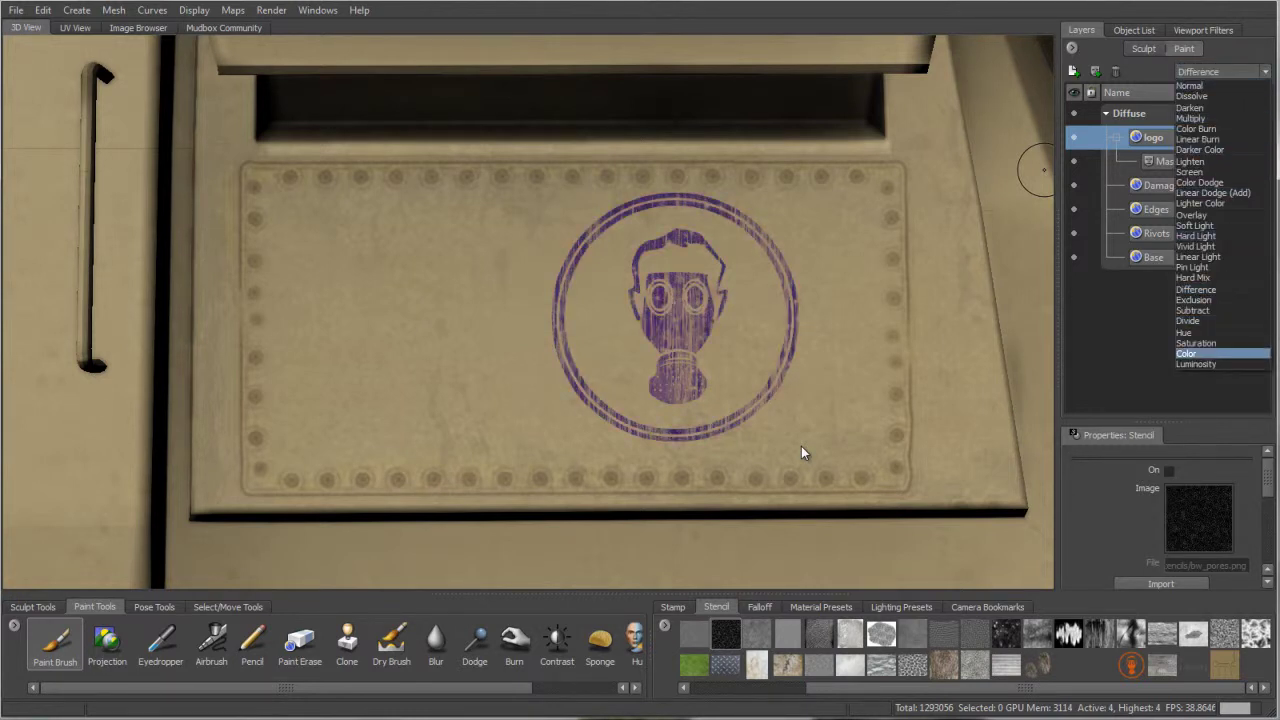
key("Return")
- Try Overlay, then settle the logo layer on Difference blending
key("space")
key("Down")
key("Down")
key("Down")
key("Down")
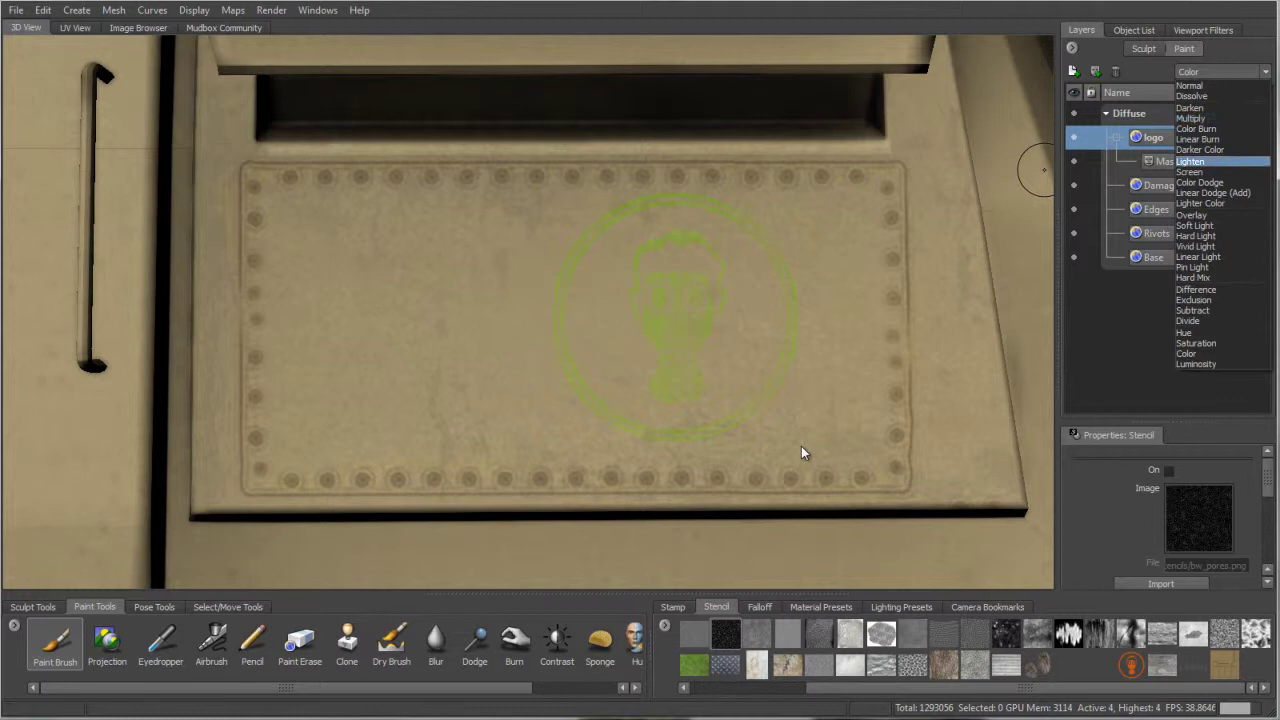
key("Return")
key("space")
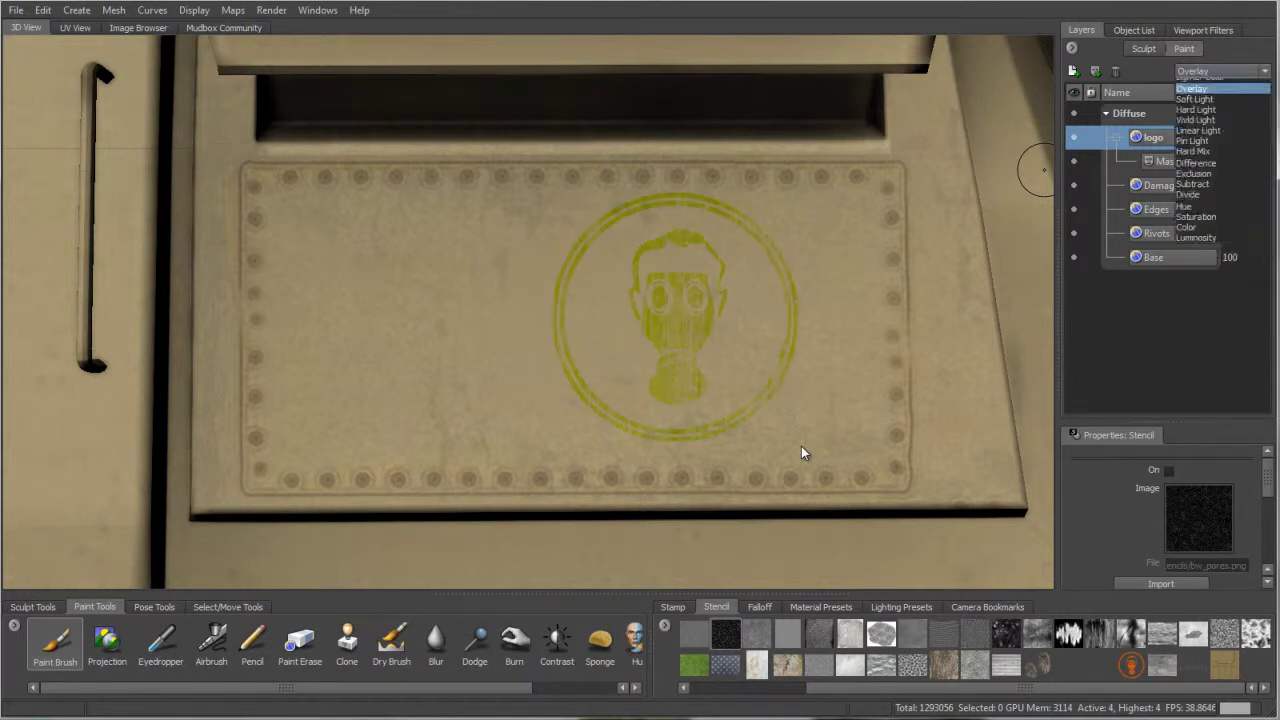
key("Down")
key("Down")
key("Down")
key("Down")
key("Down")
key("Down")
key("Down")
key("Down")
key("Down")
key("Down")
key("Down")
key("Down")
key("Down")
key("Down")
key("Down")
key("Down")
key("Down")
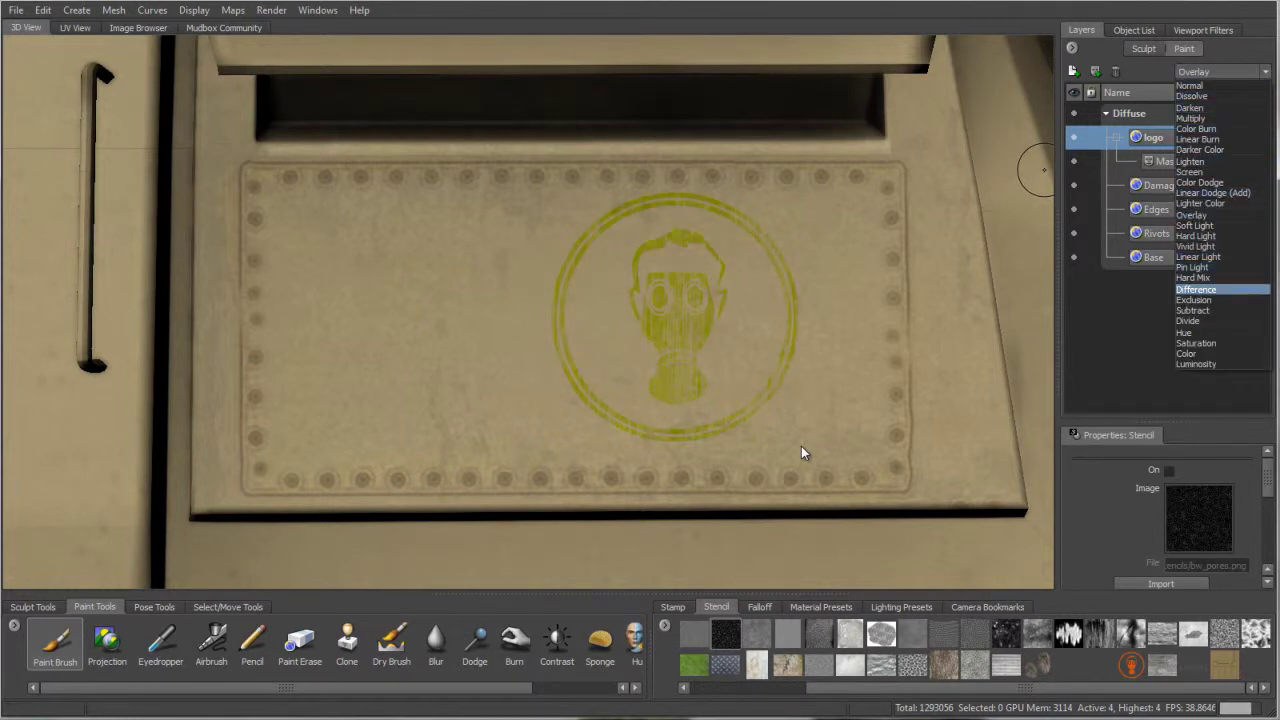
key("Return")
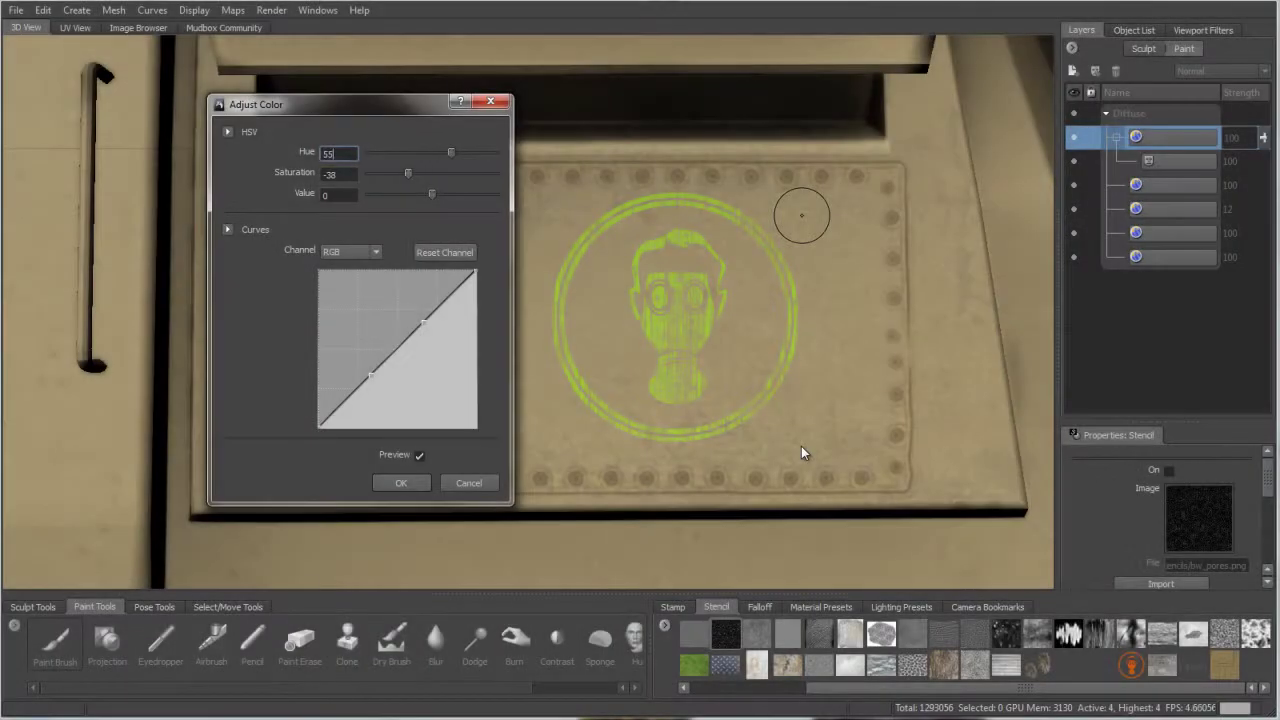
- Set Saturation 53 and Value -43, reshape the Green channel curve, and toggle Preview to compare
mouse_move(408, 173)
left_mouse_down()
mouse_move(465, 173)
mouse_move(404, 193)
left_mouse_up()
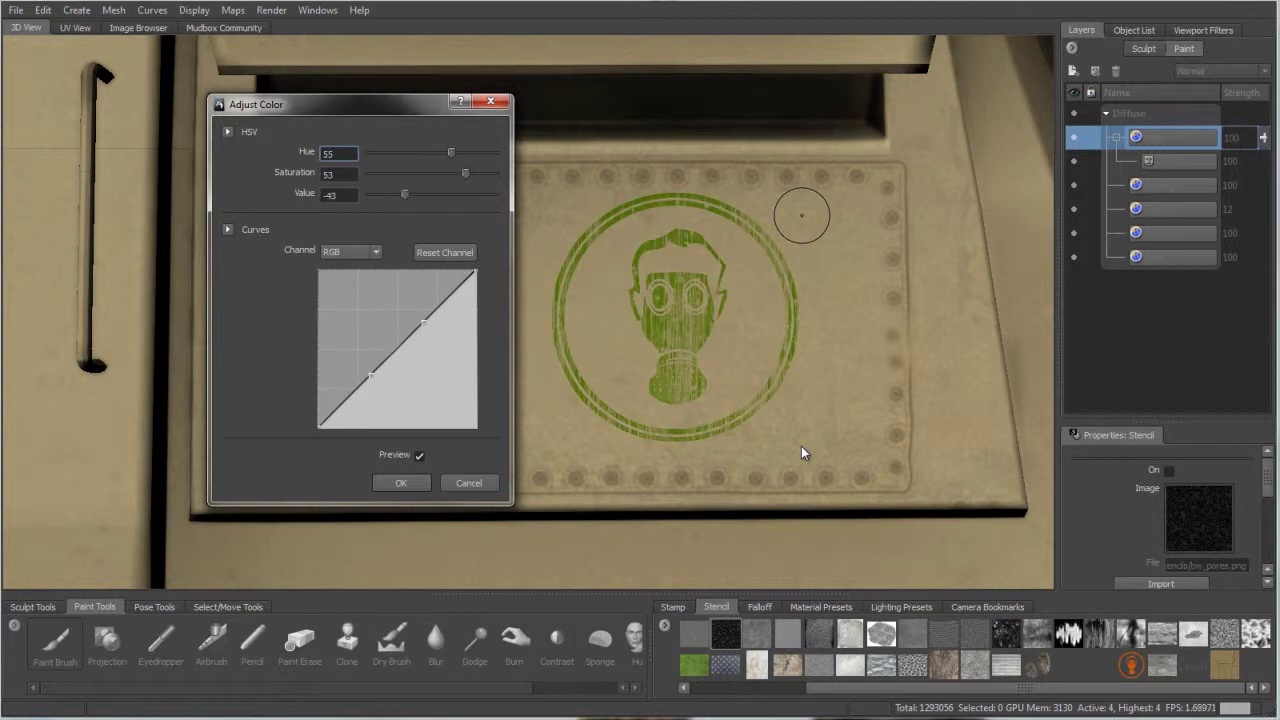
left_click(350, 251)
left_click(345, 284)
left_click_drag(424, 323, 386, 286)
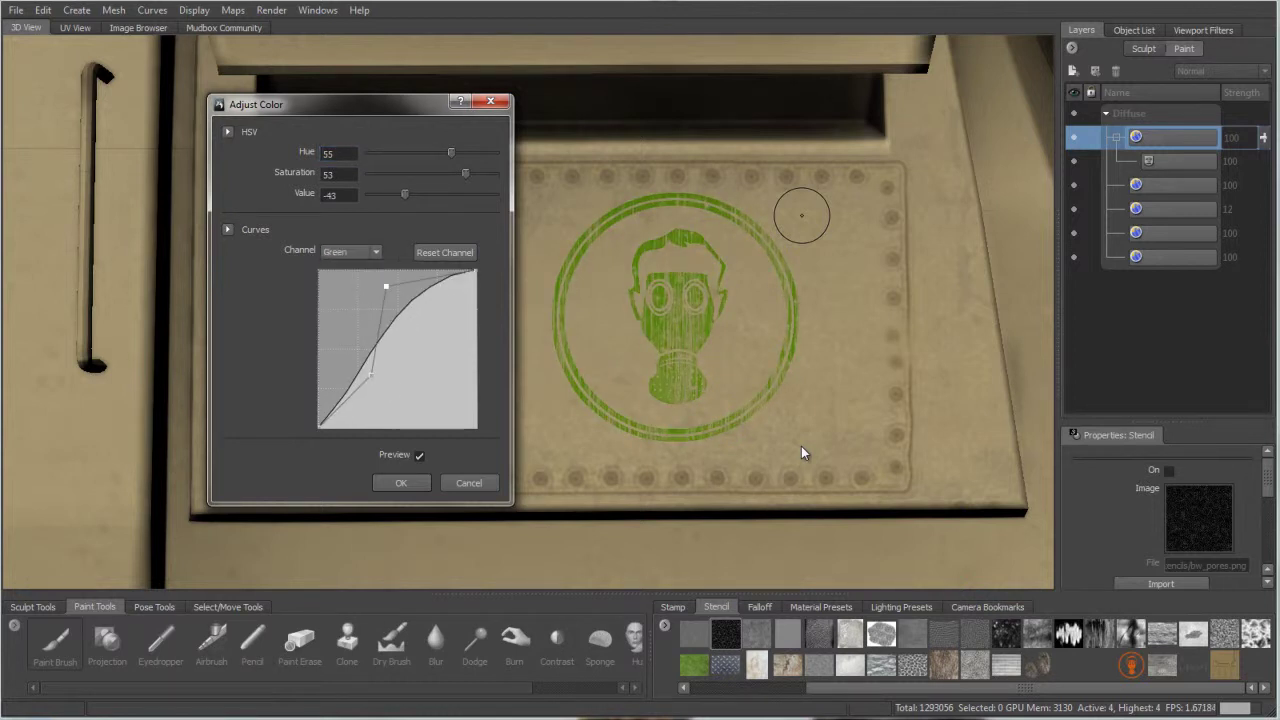
left_click_drag(371, 372, 408, 402)
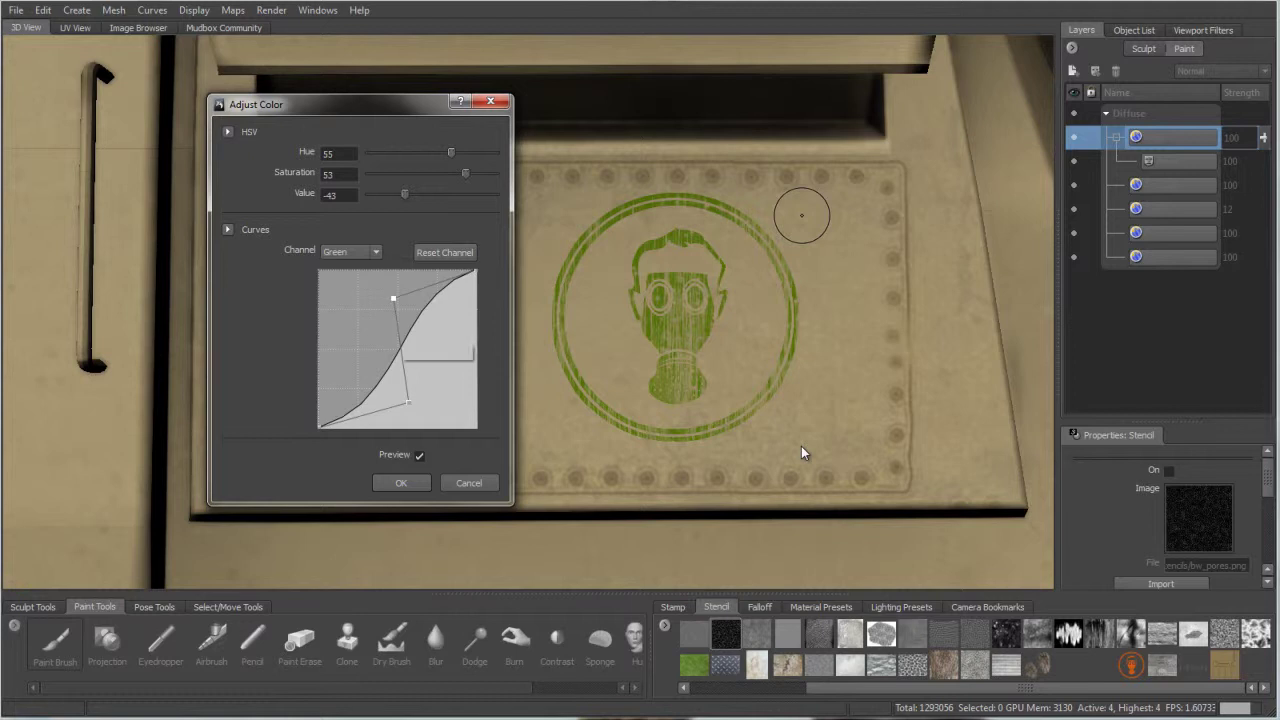
left_click(399, 342)
left_click_drag(408, 402, 445, 381)
left_click(419, 455)
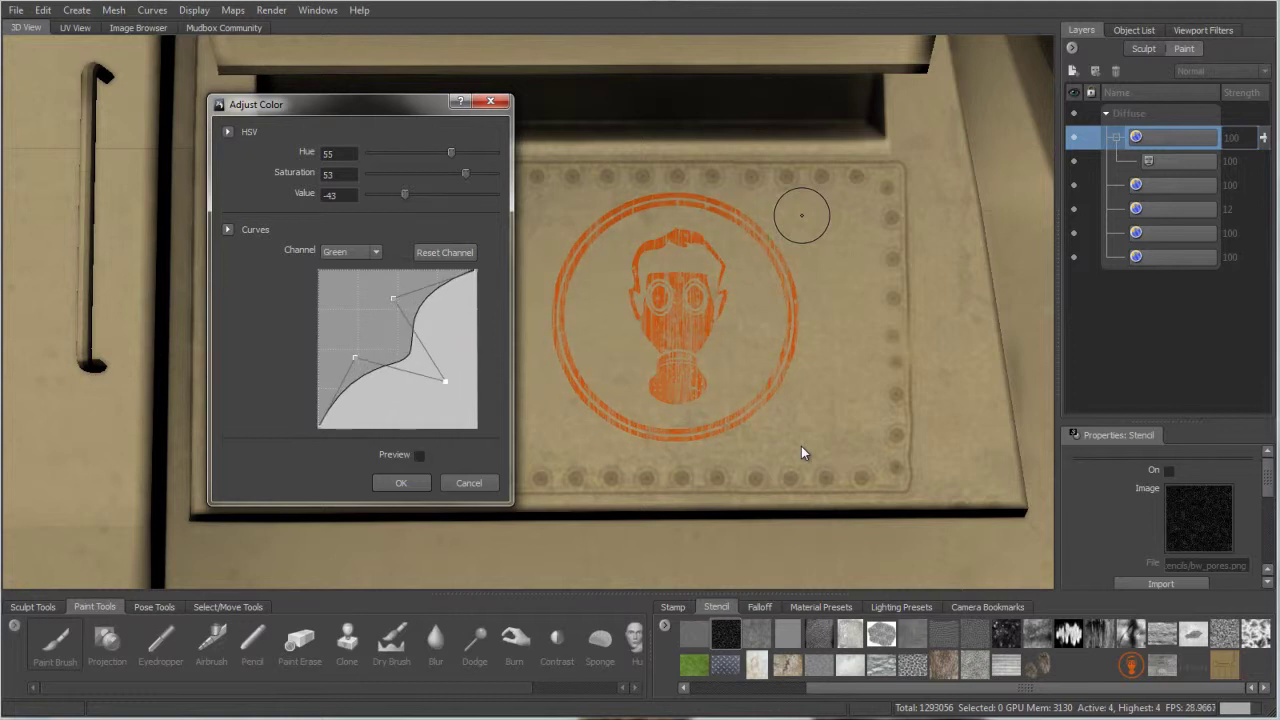
left_click(419, 455)
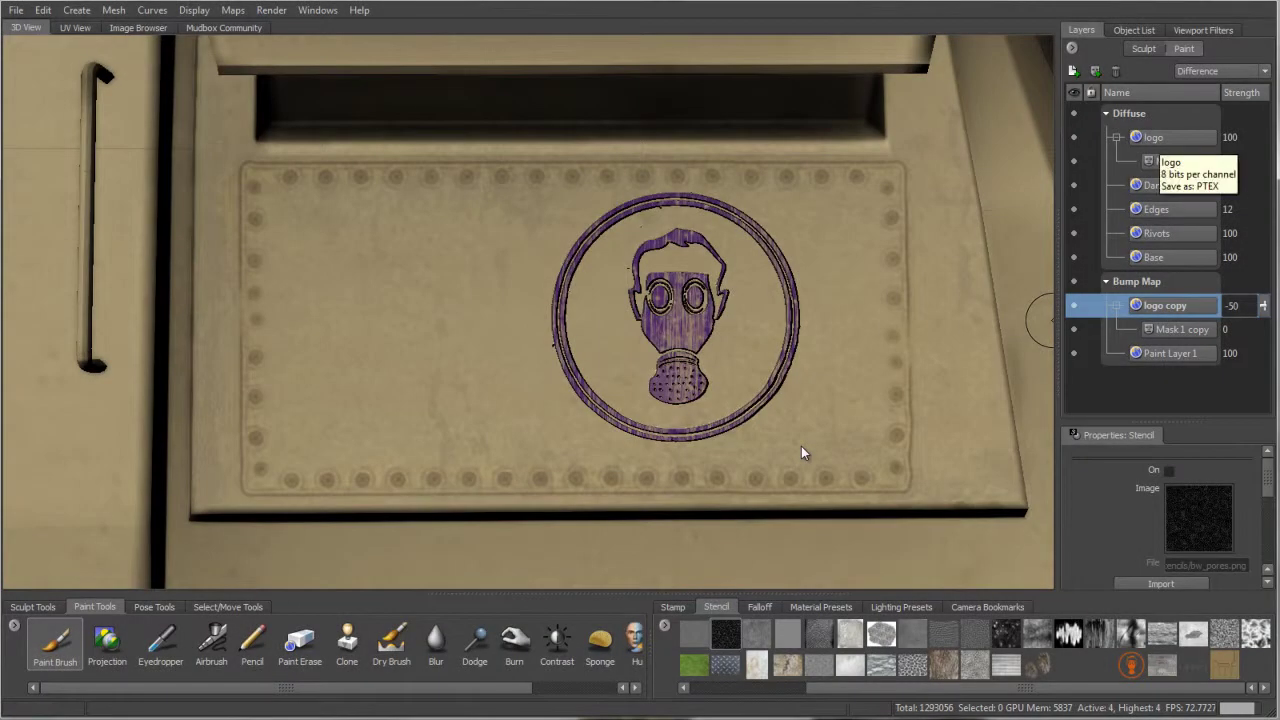
- Solo the logo copy layer using Solo Selected in the Layers panel
right_click(1183, 311)
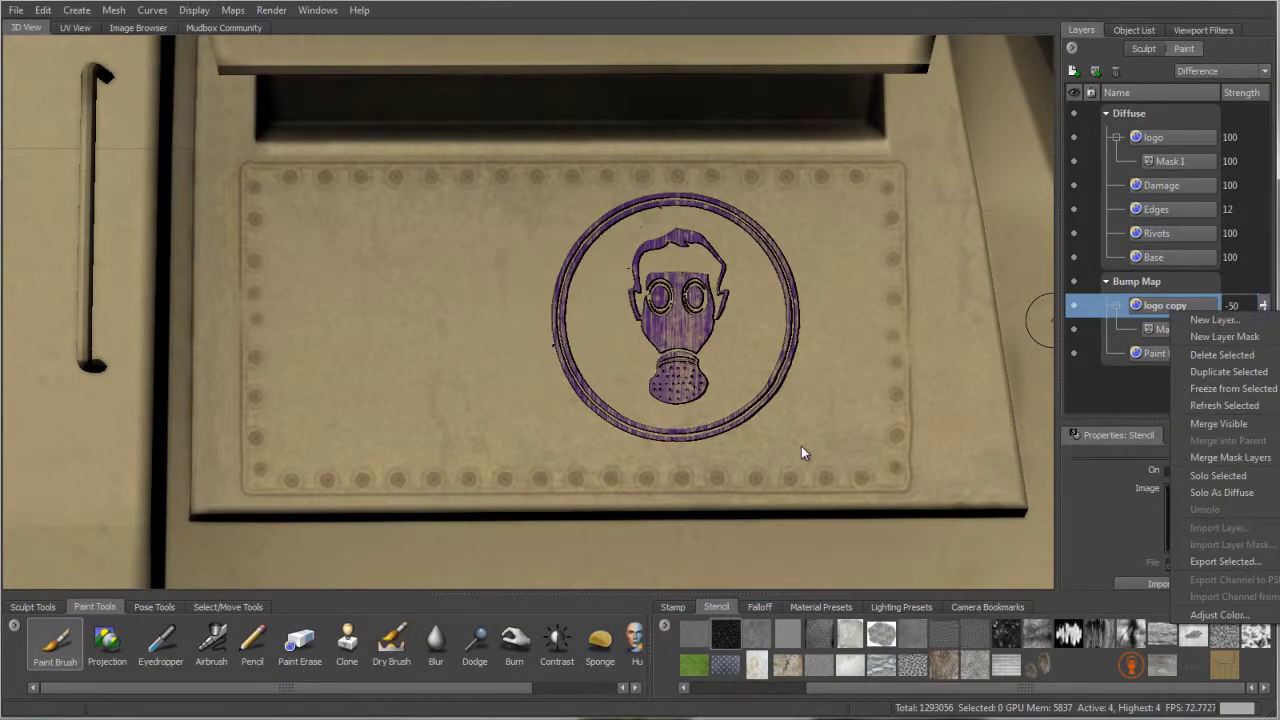
left_click(1218, 475)
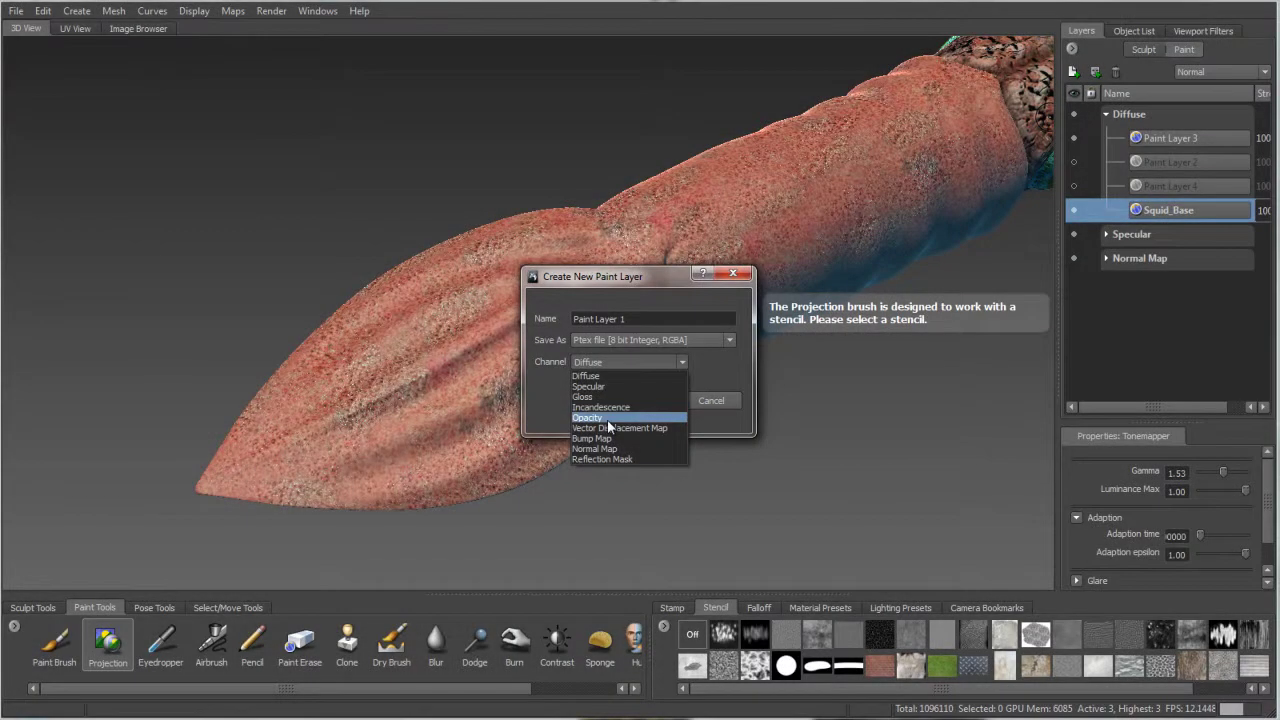
- Make the new paint layer an Opacity layer and paint the squid mantle's edges transparent
left_click(607, 419)
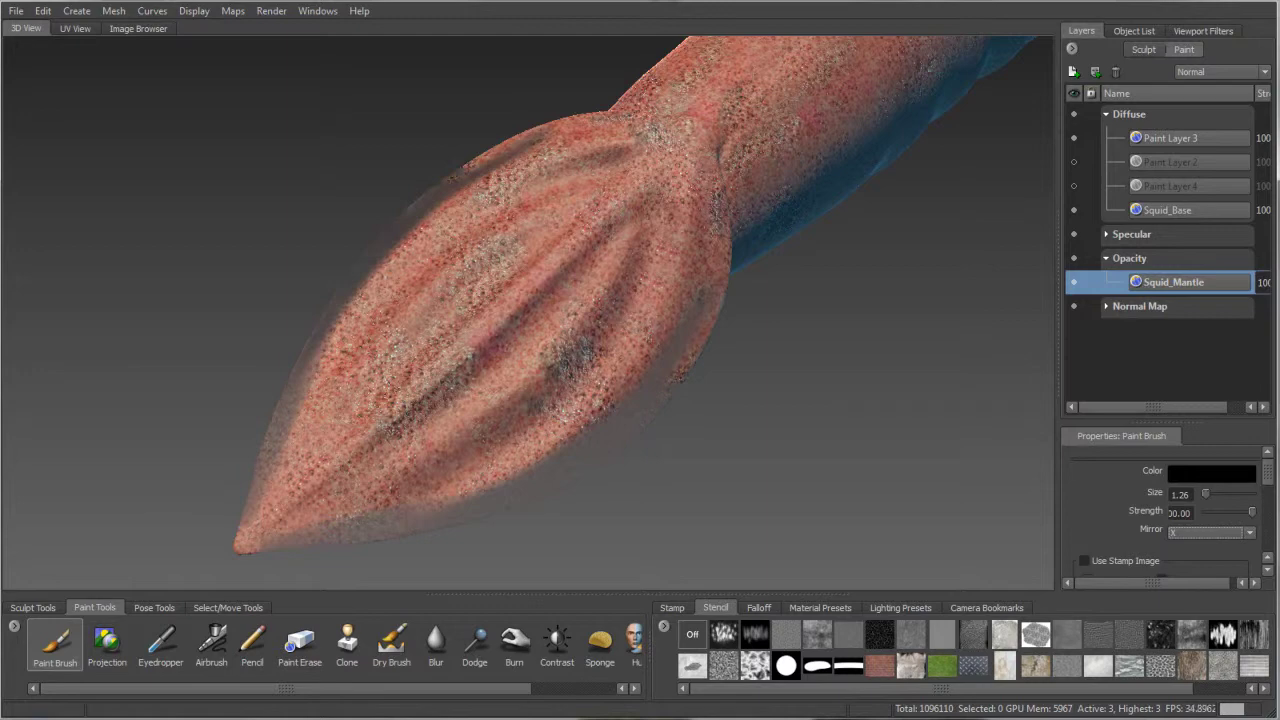
mouse_move(714, 276)
left_mouse_down()
mouse_move(500, 464)
mouse_move(330, 500)
left_mouse_up()
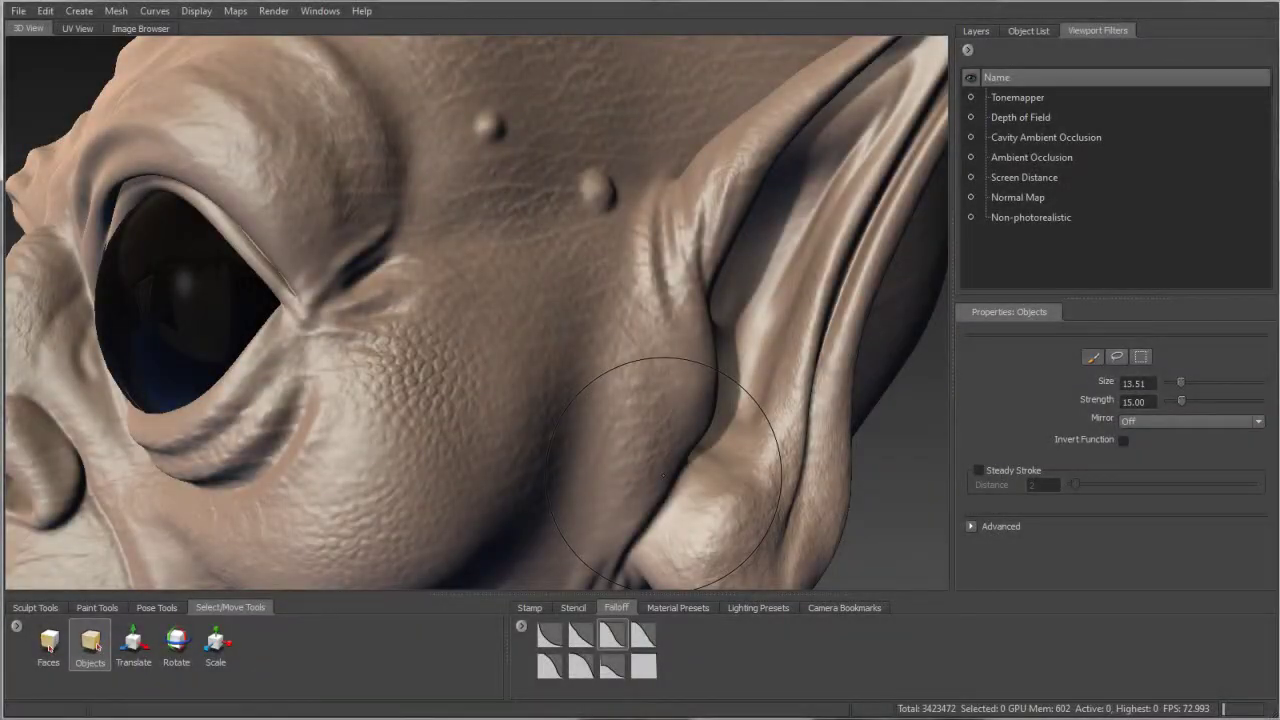
- Rebuild the alien head's lower subdivision levels and step down to the lowest level
key("shift+w")
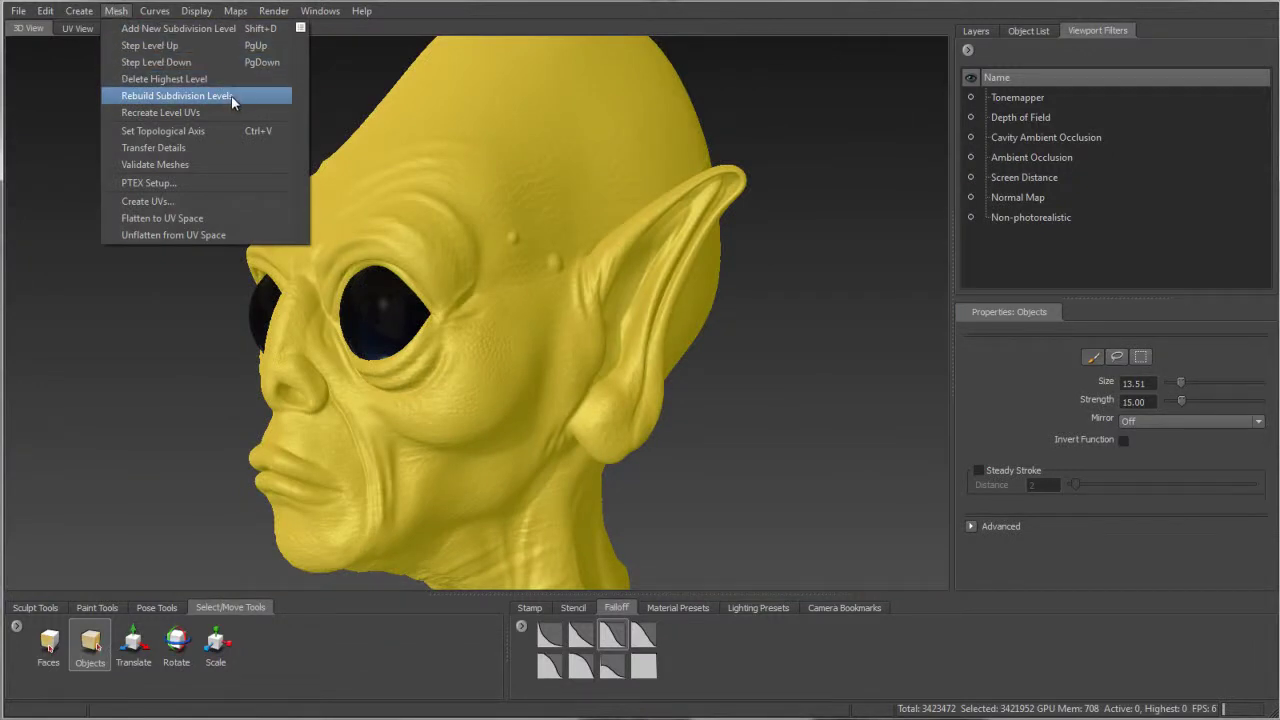
left_click(231, 95)
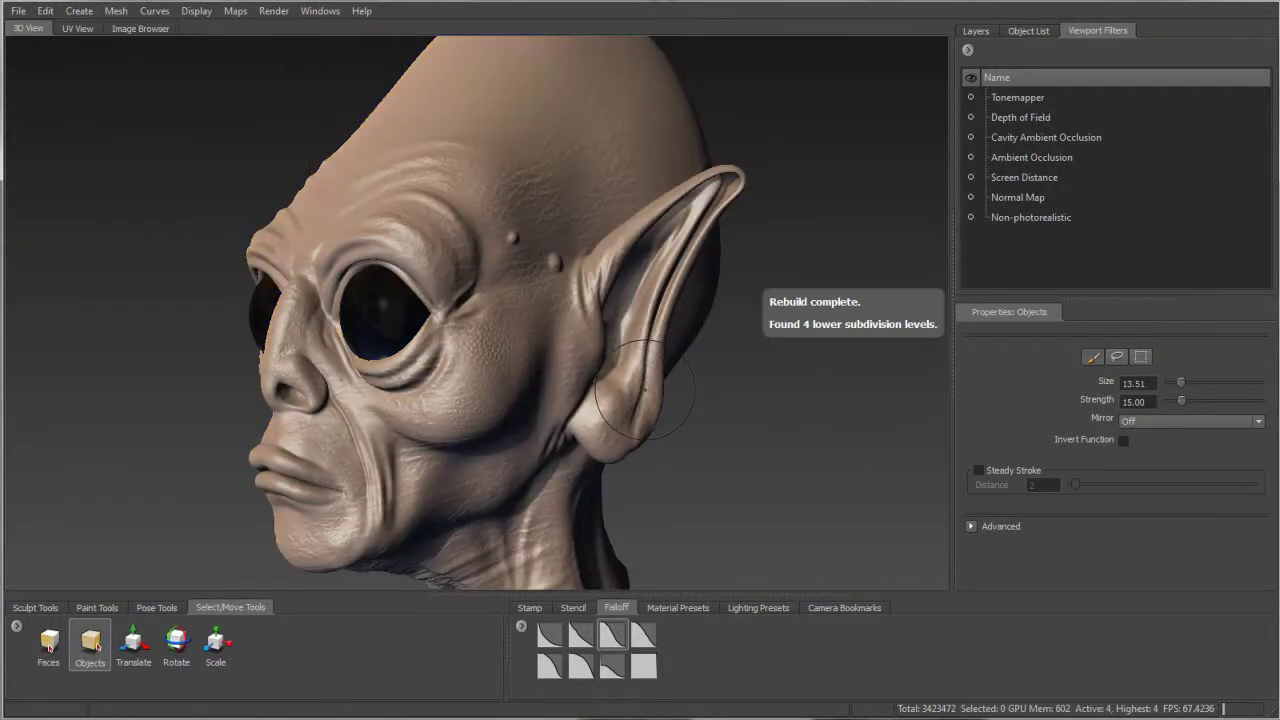
key("Page_Down")
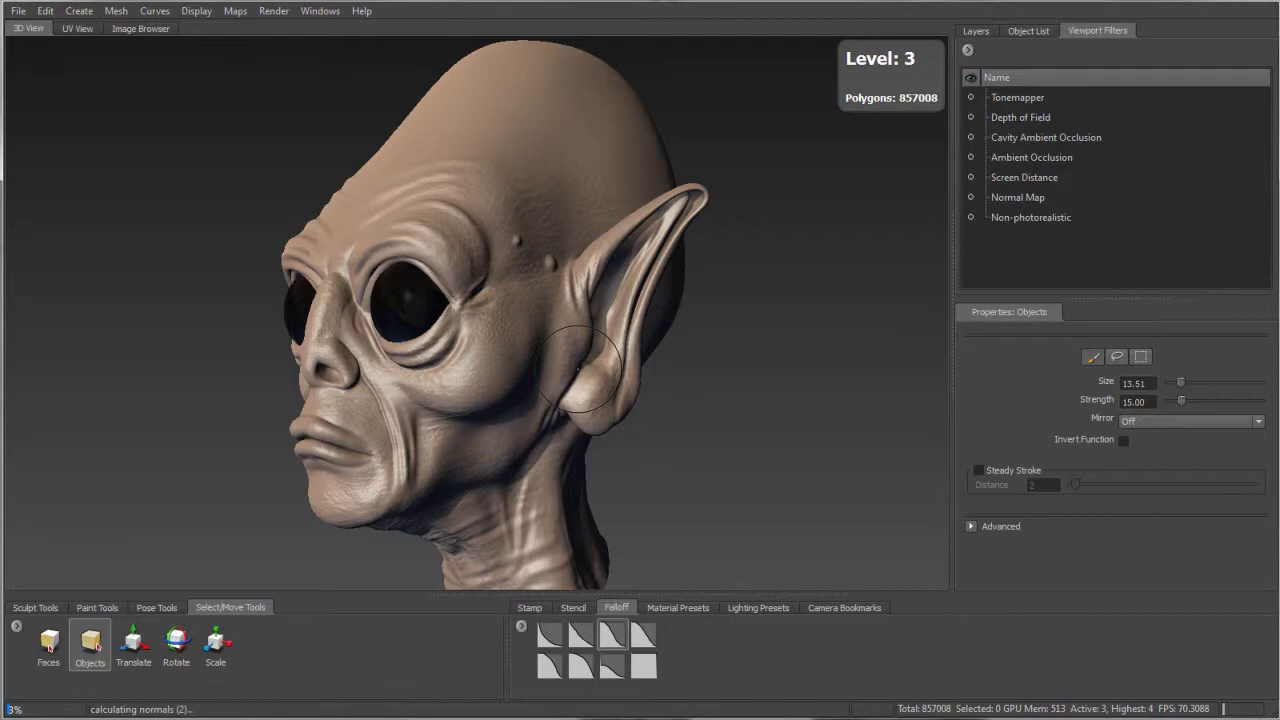
key("Page_Down")
key("Page_Down")
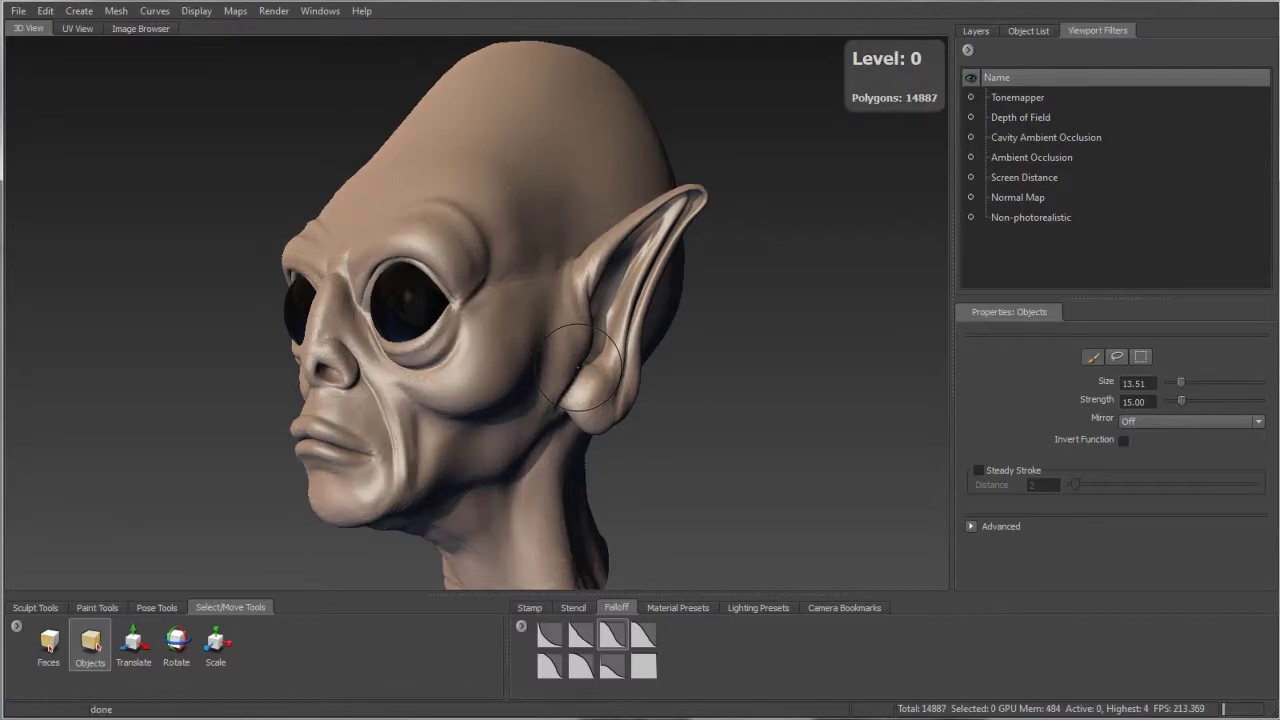
- Show the head's wireframe and update the Mudbox scene with the wheel sent from Maya
key("shift+w")
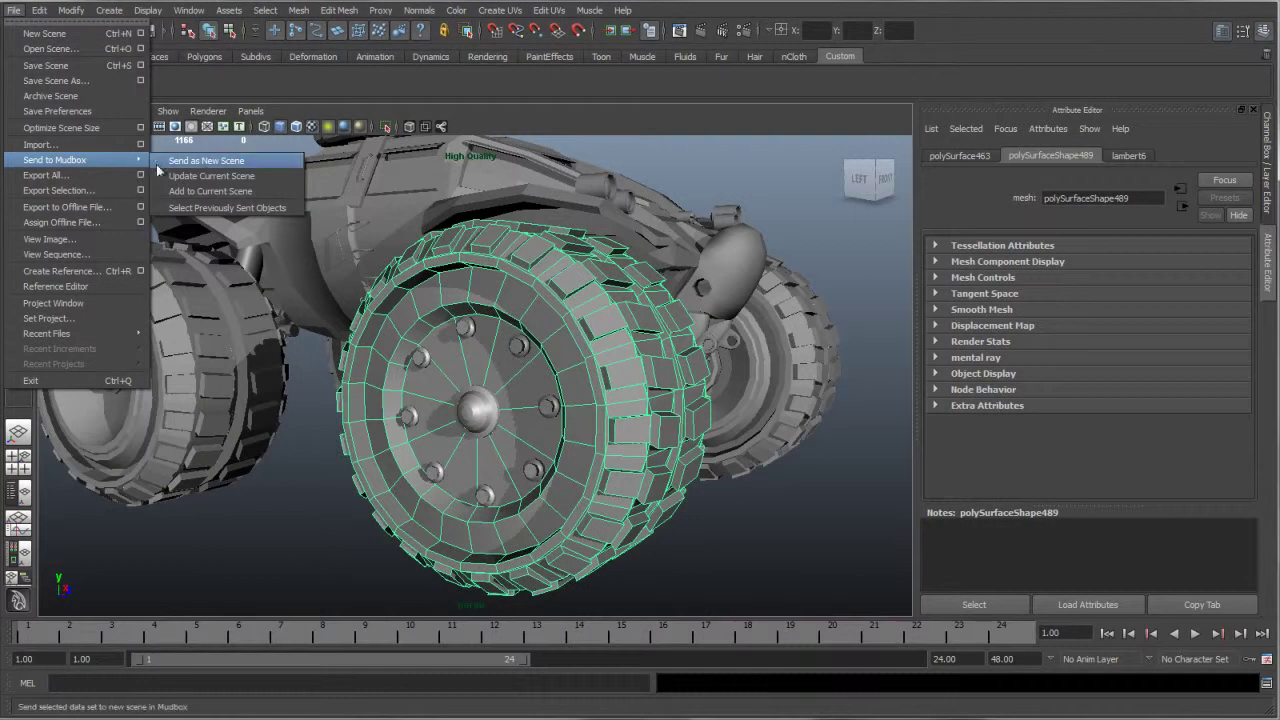
left_click(255, 190)
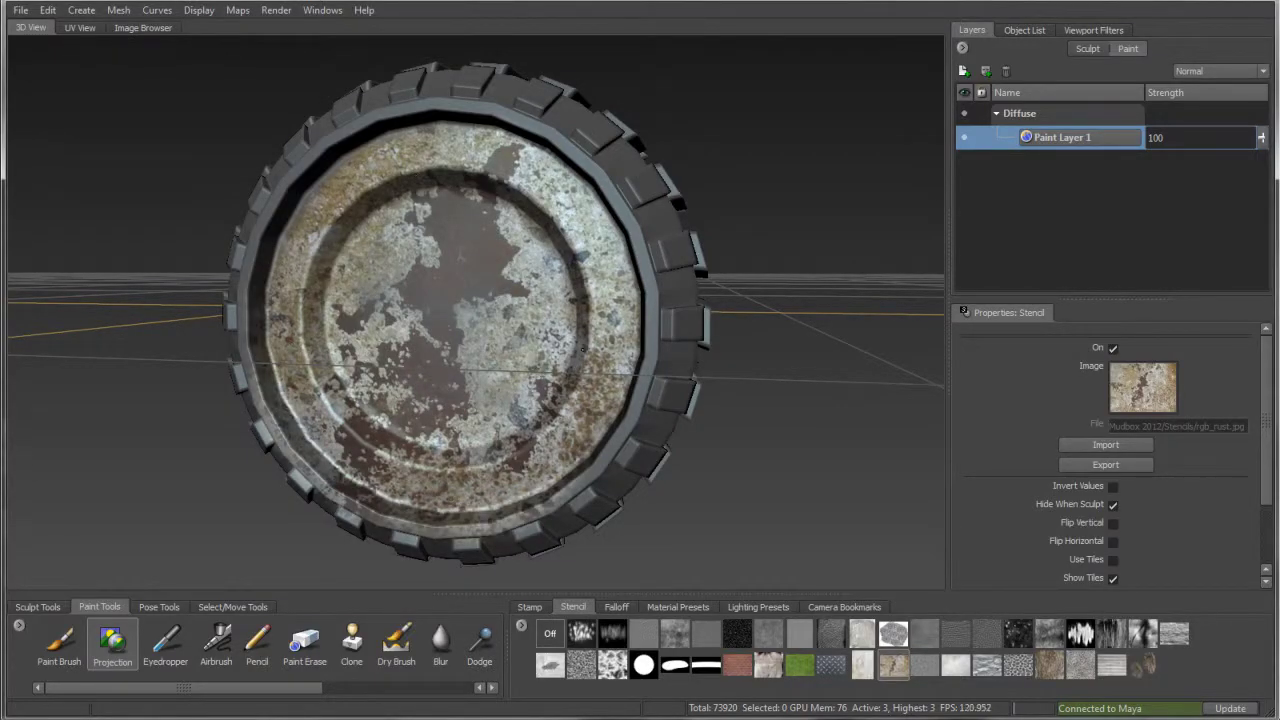
- Send the yellow alien head to the open Maya scene via Send to Maya > Update Current Scene
left_click(281, 128)
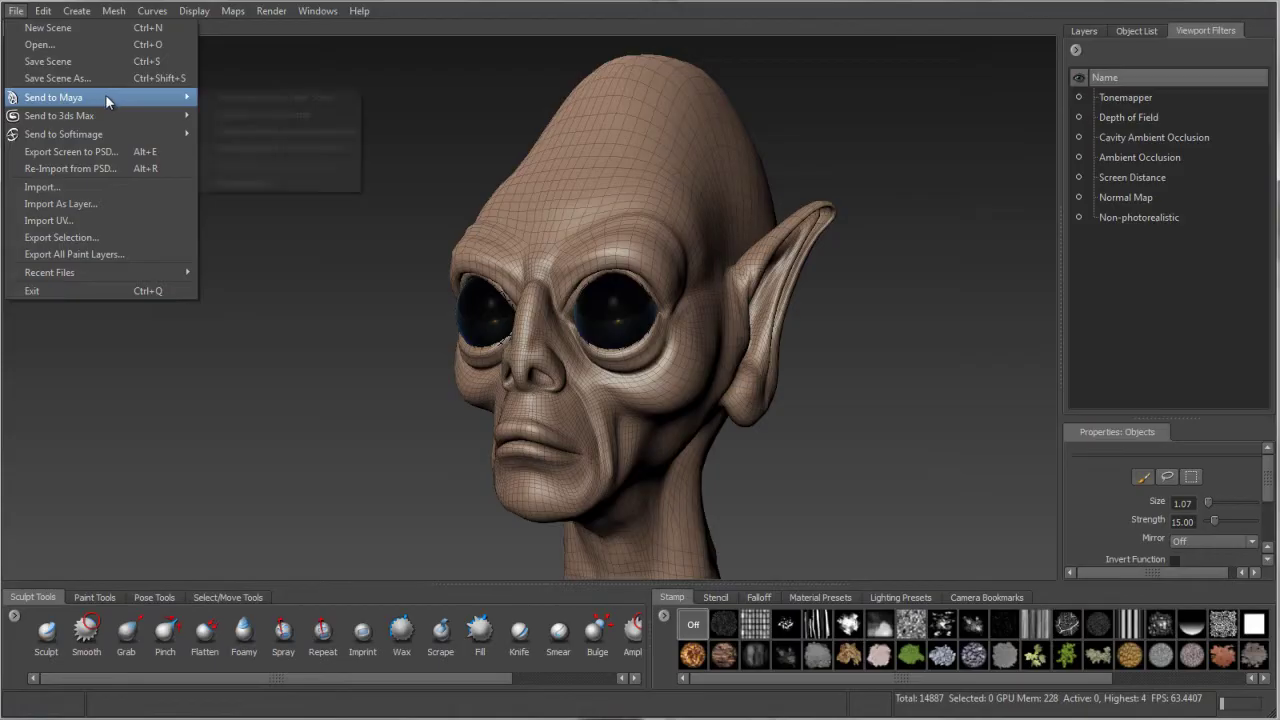
mouse_move(128, 115)
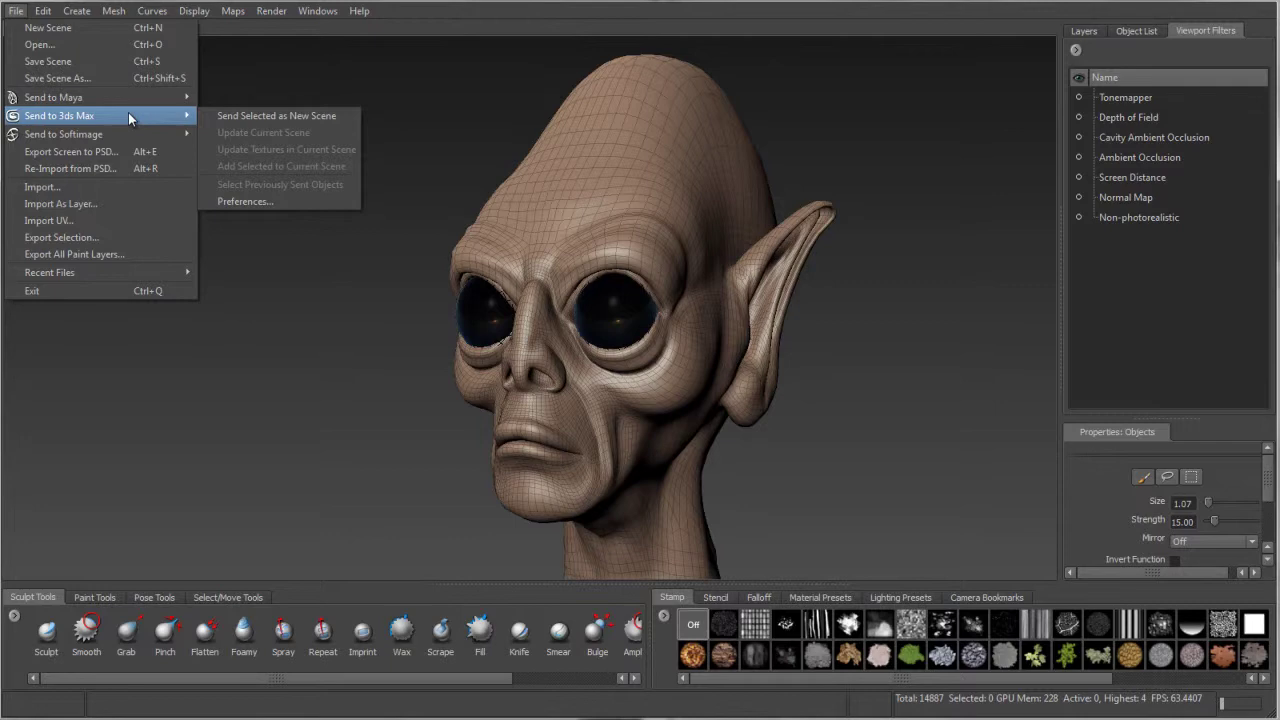
mouse_move(158, 133)
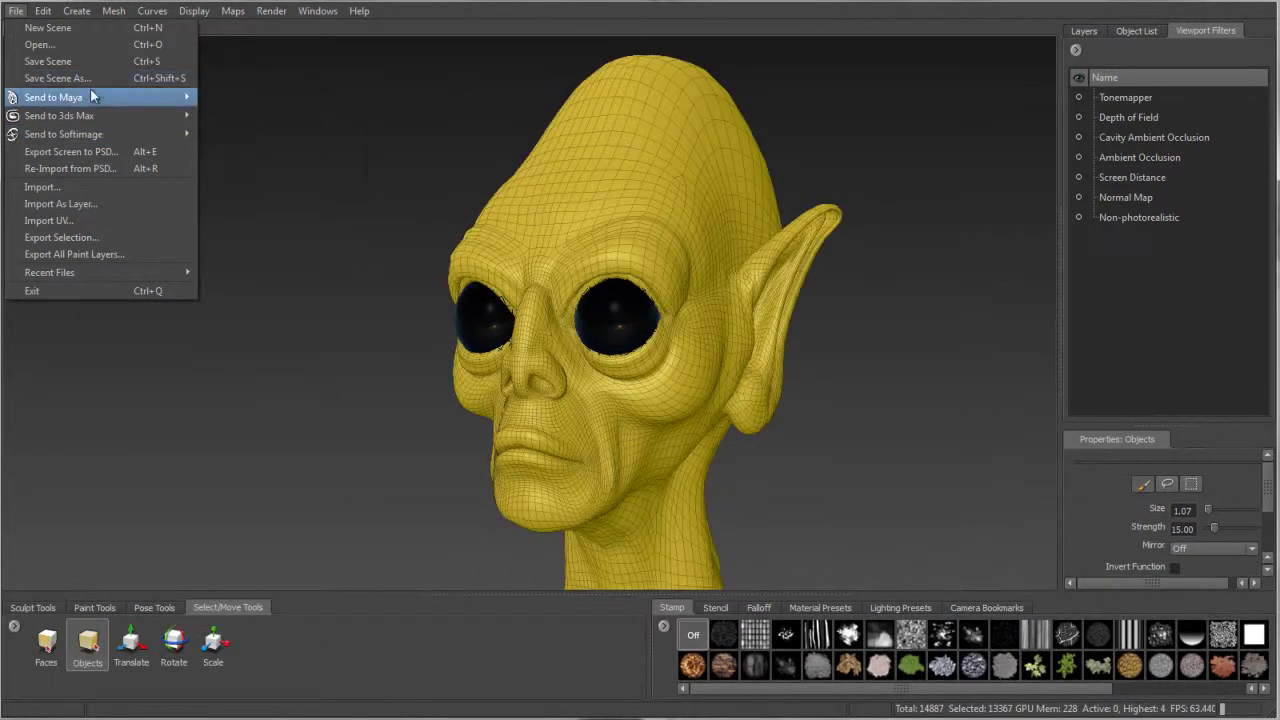
mouse_move(144, 95)
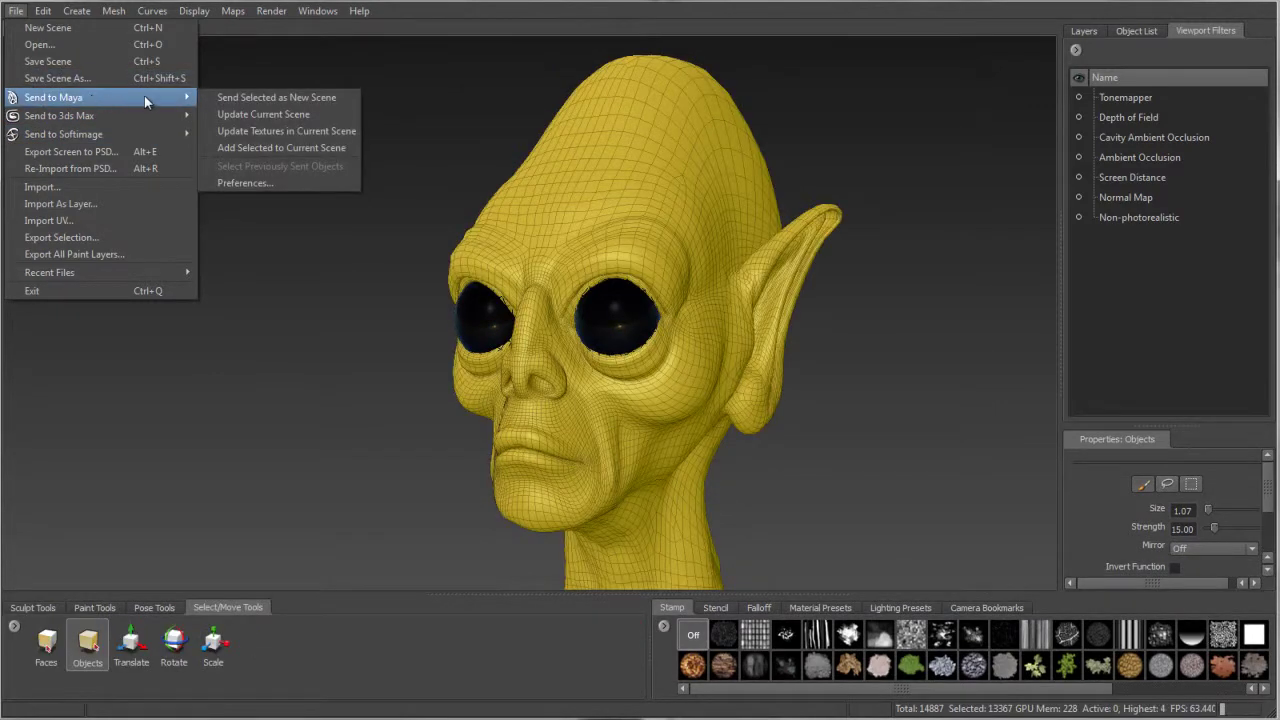
left_click(254, 118)
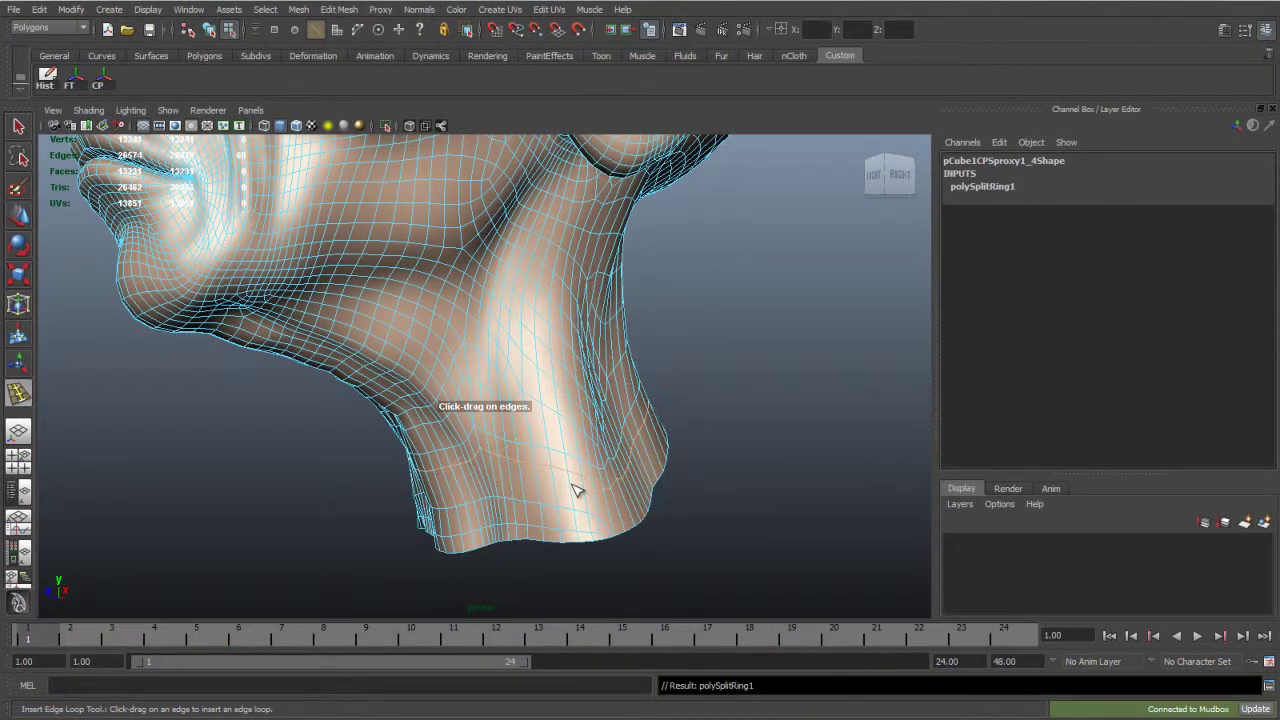
- Insert an edge loop around the alien head's neck in Maya
left_click_drag(576, 490, 580, 496)
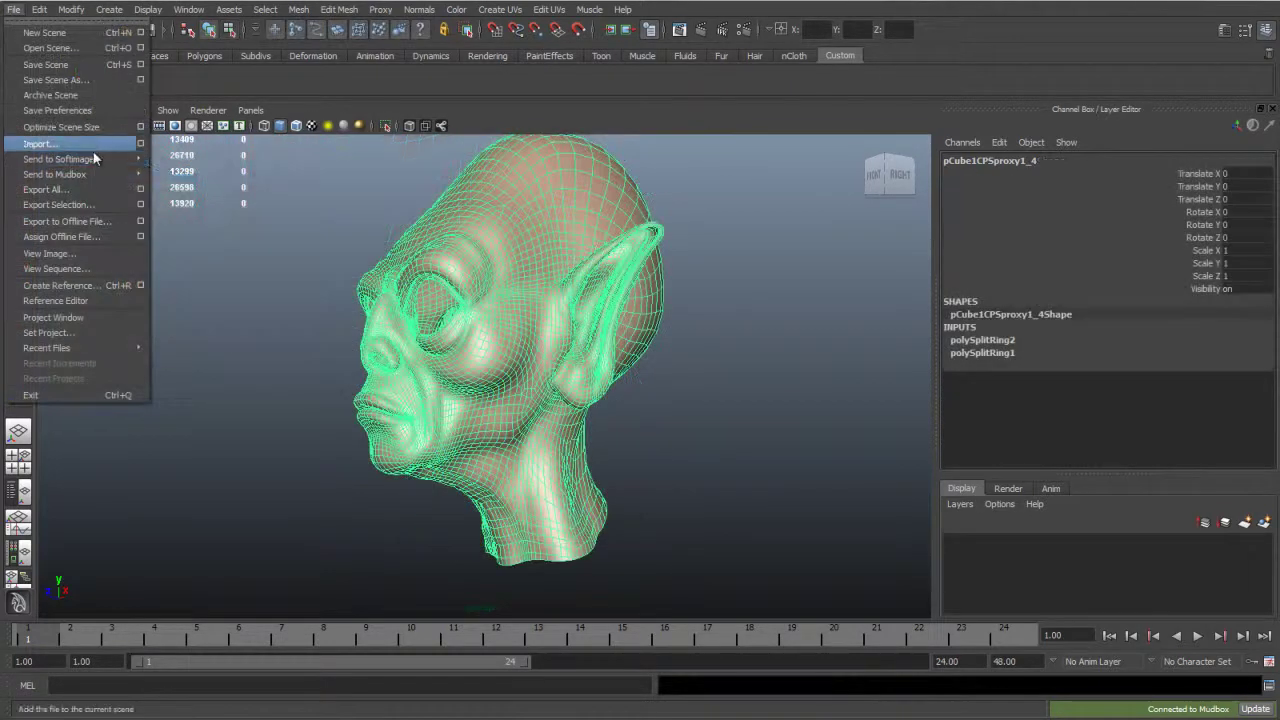
mouse_move(108, 174)
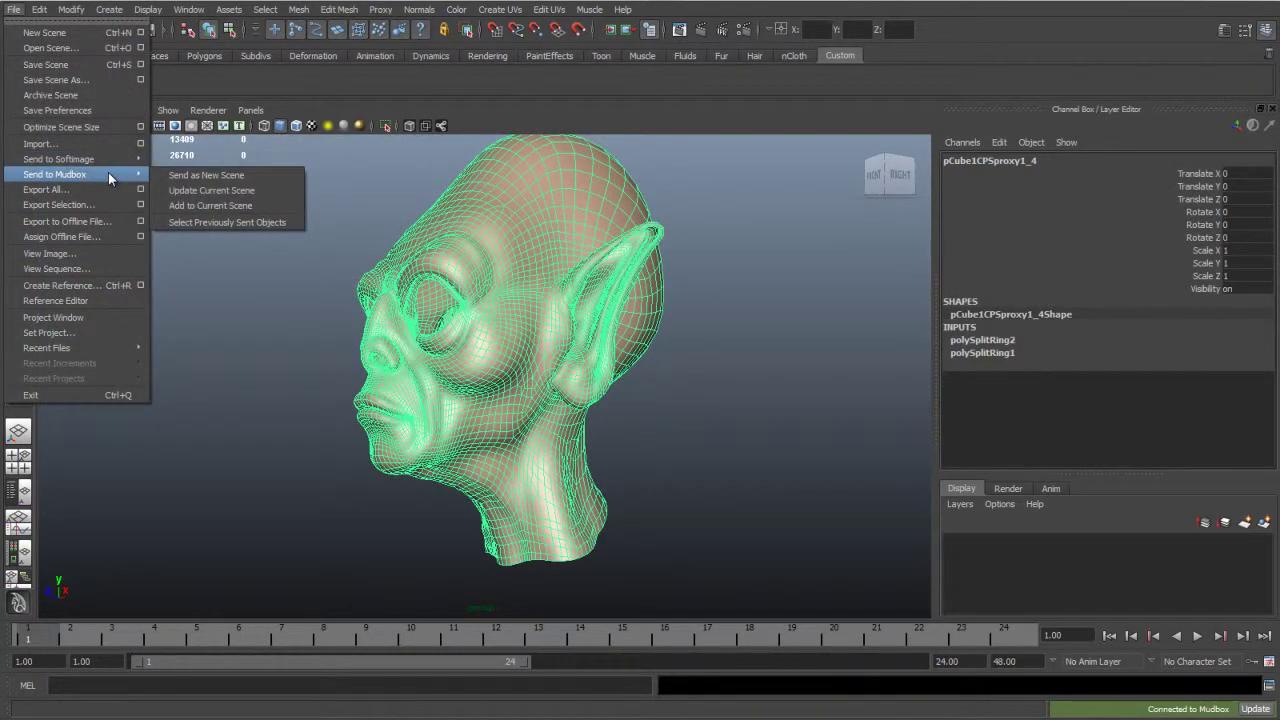
- Import the Maya neck edit, then transfer paint layers from Jensen - Level 1 to Topo_Change
left_click(262, 191)
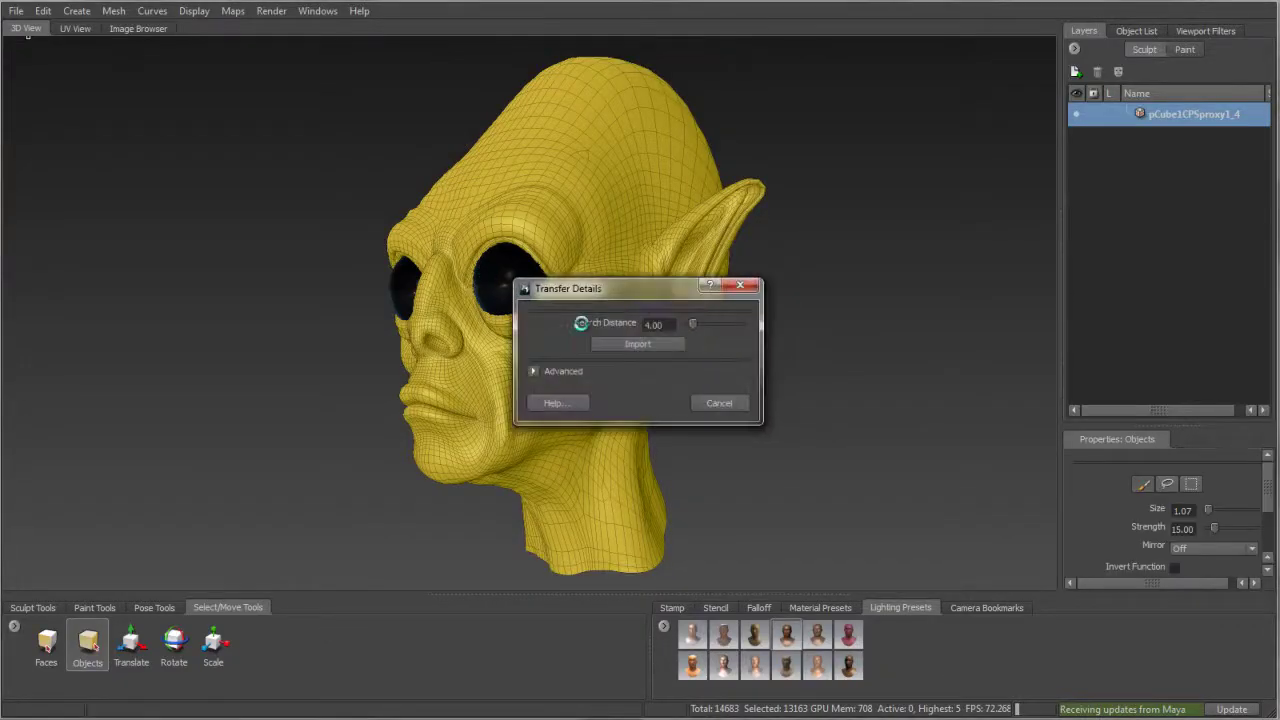
left_click(651, 346)
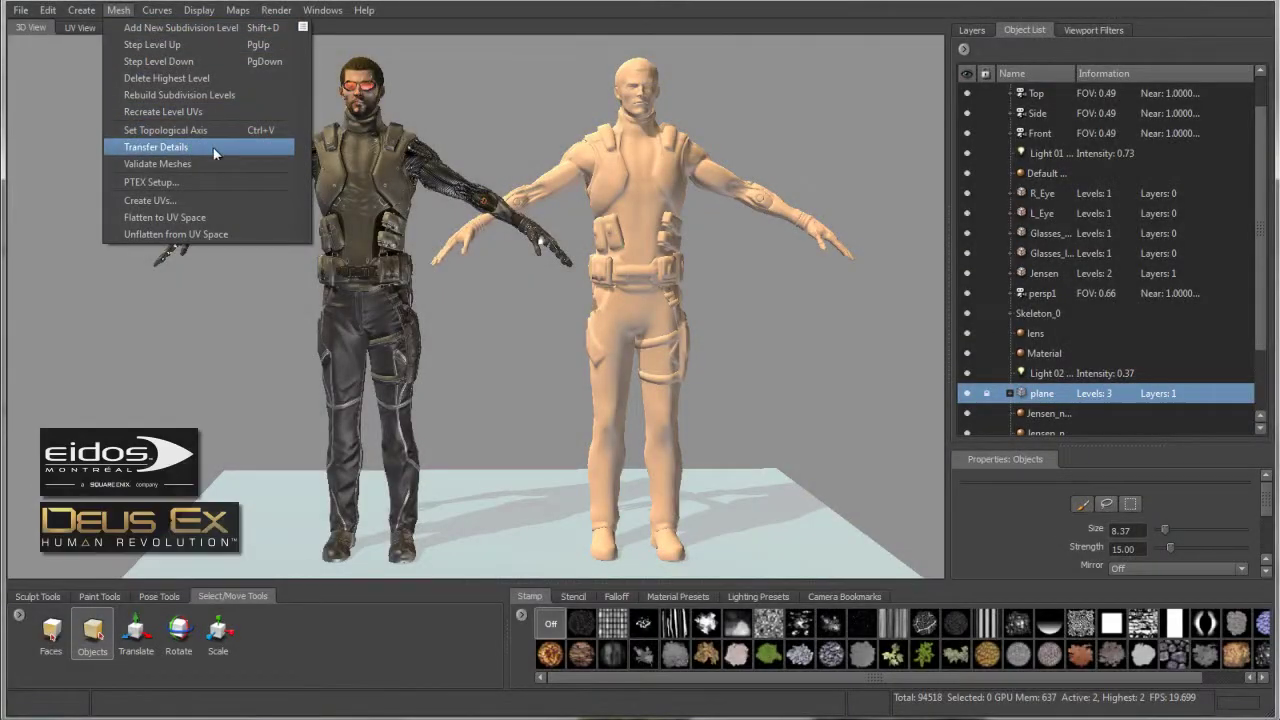
left_click(155, 147)
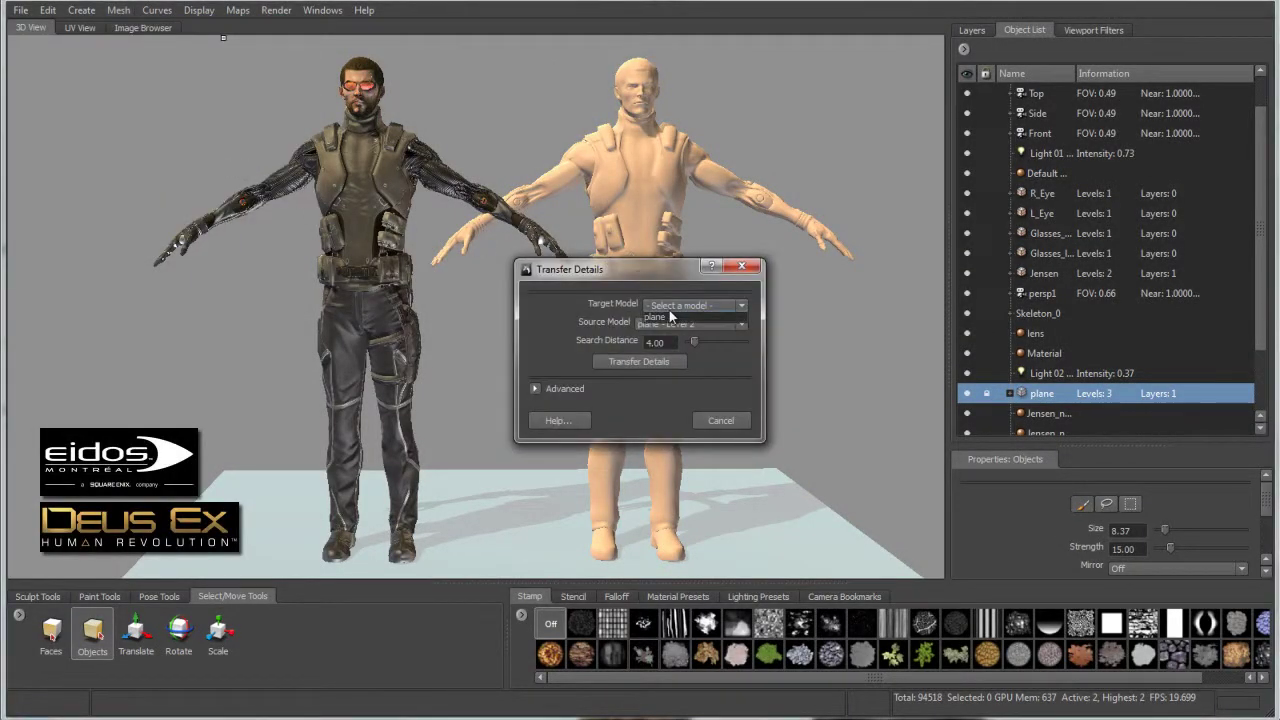
left_click(701, 329)
left_click(700, 324)
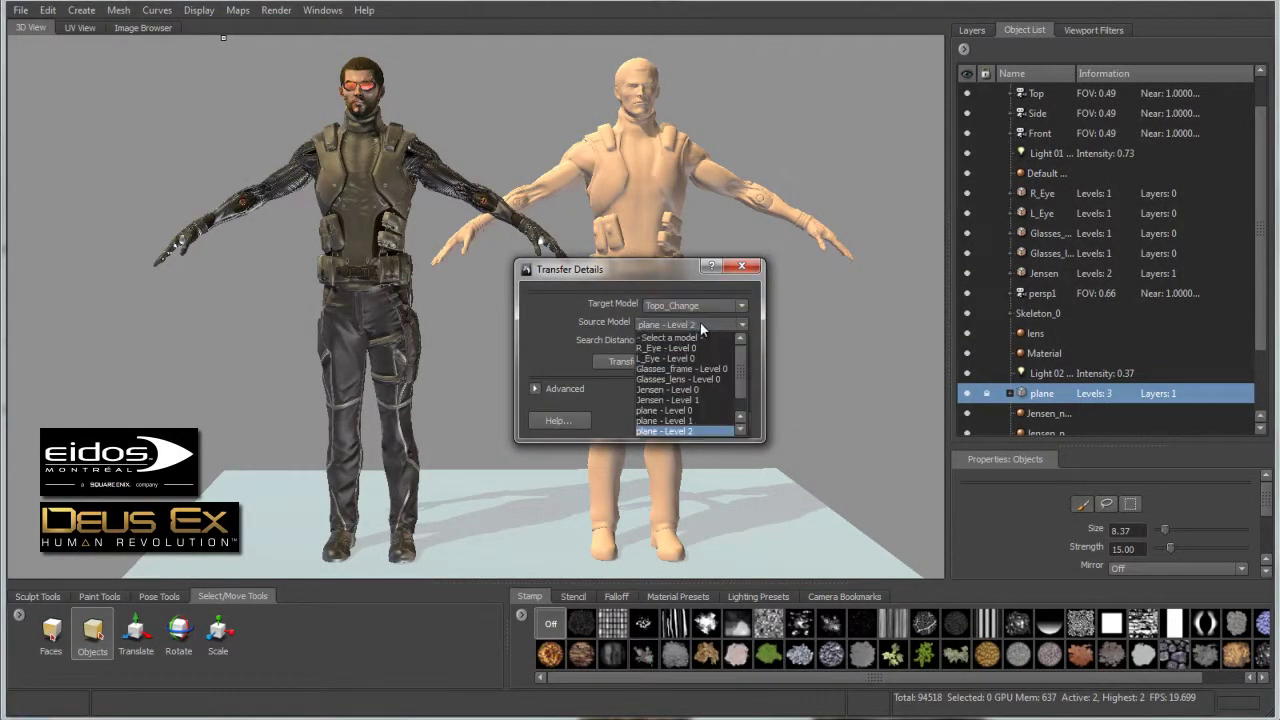
left_click(706, 399)
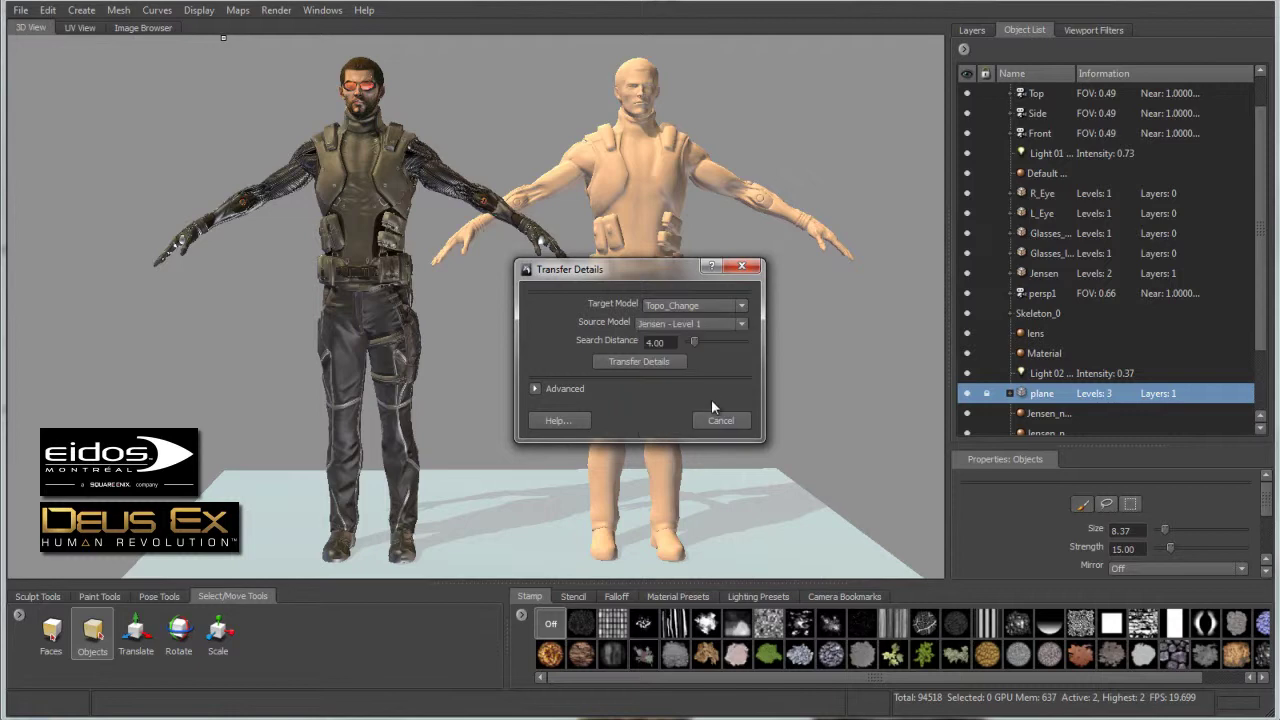
left_click(534, 389)
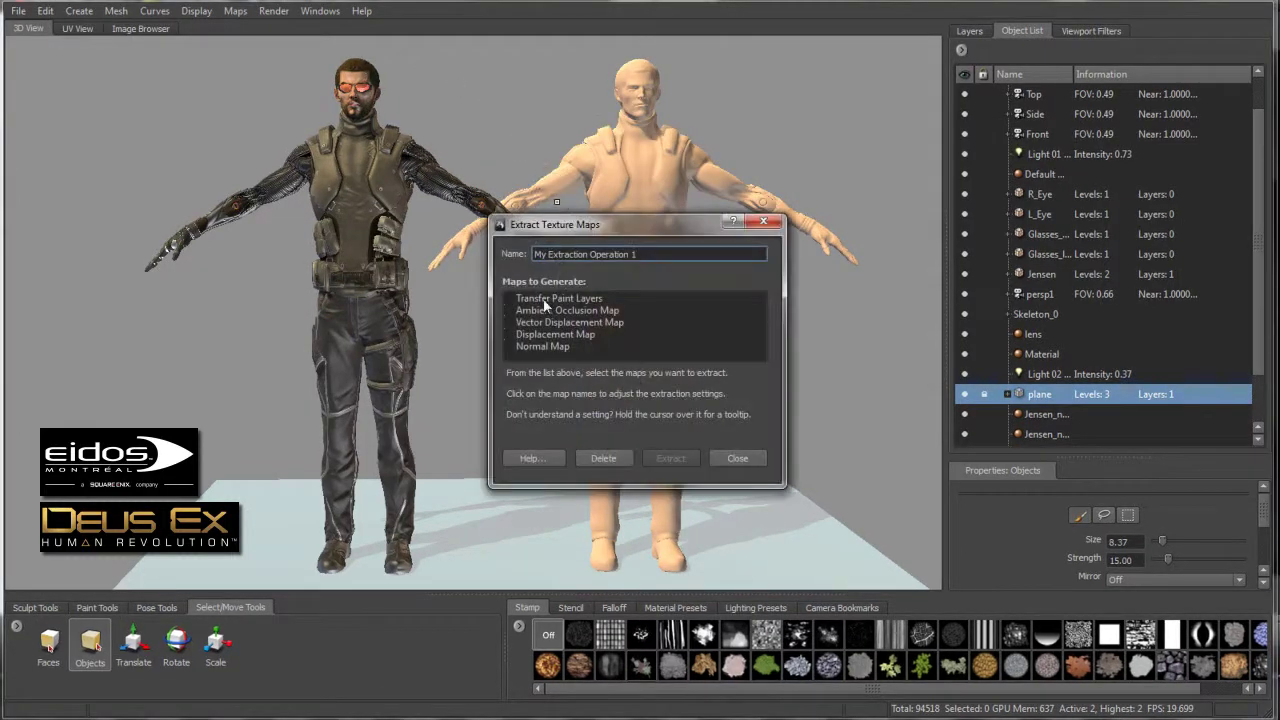
left_click(546, 298)
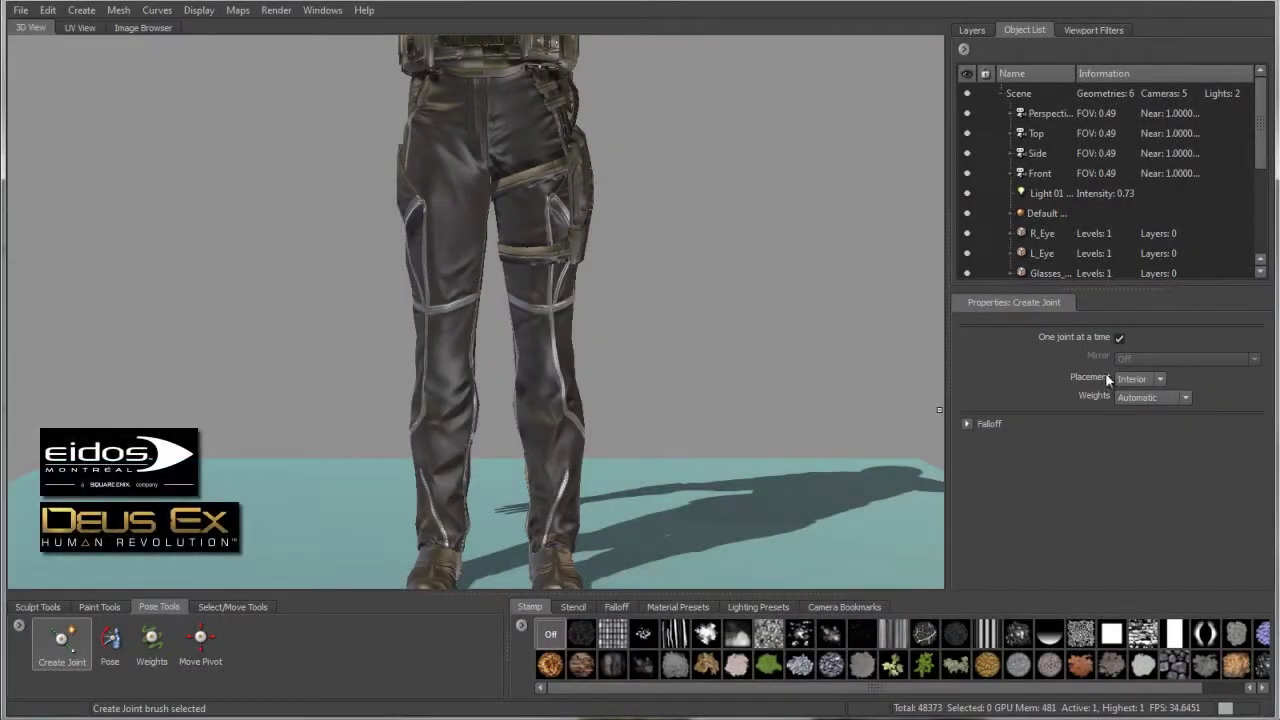
- Turn off One joint at a time, mirror across X, and place joints at hips and knees
left_click(1120, 337)
left_click(1160, 358)
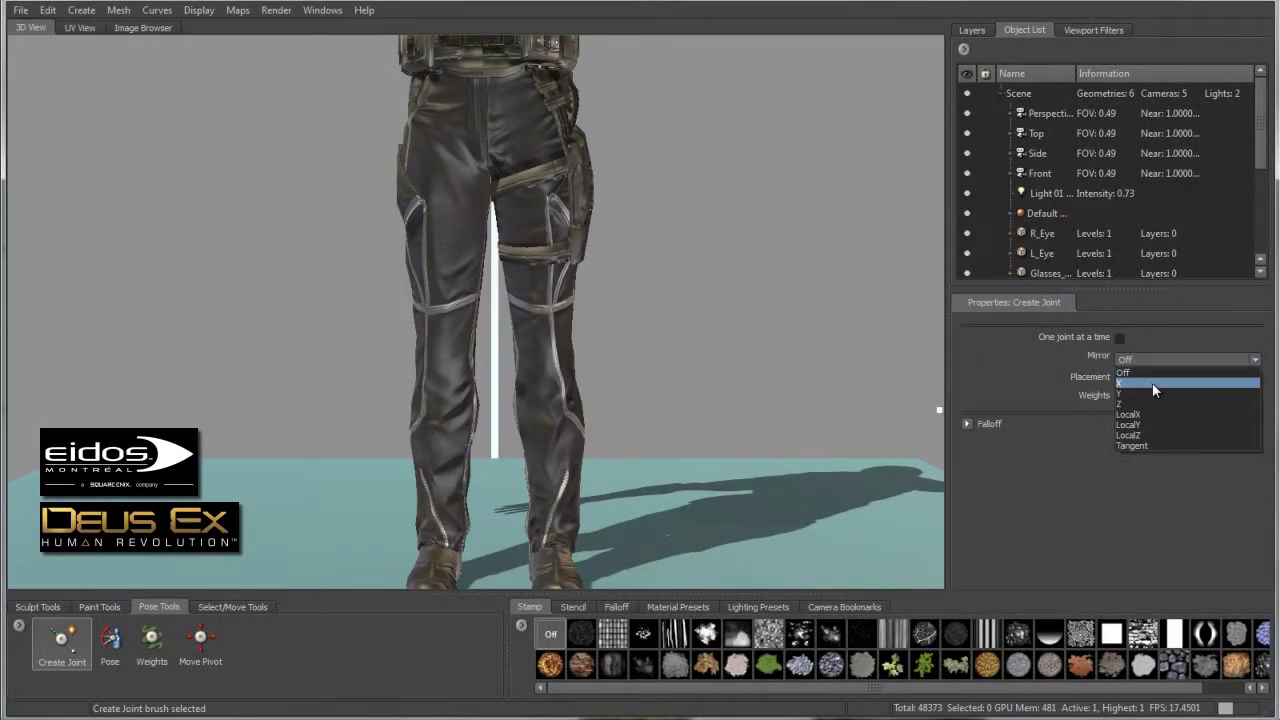
left_click(1152, 383)
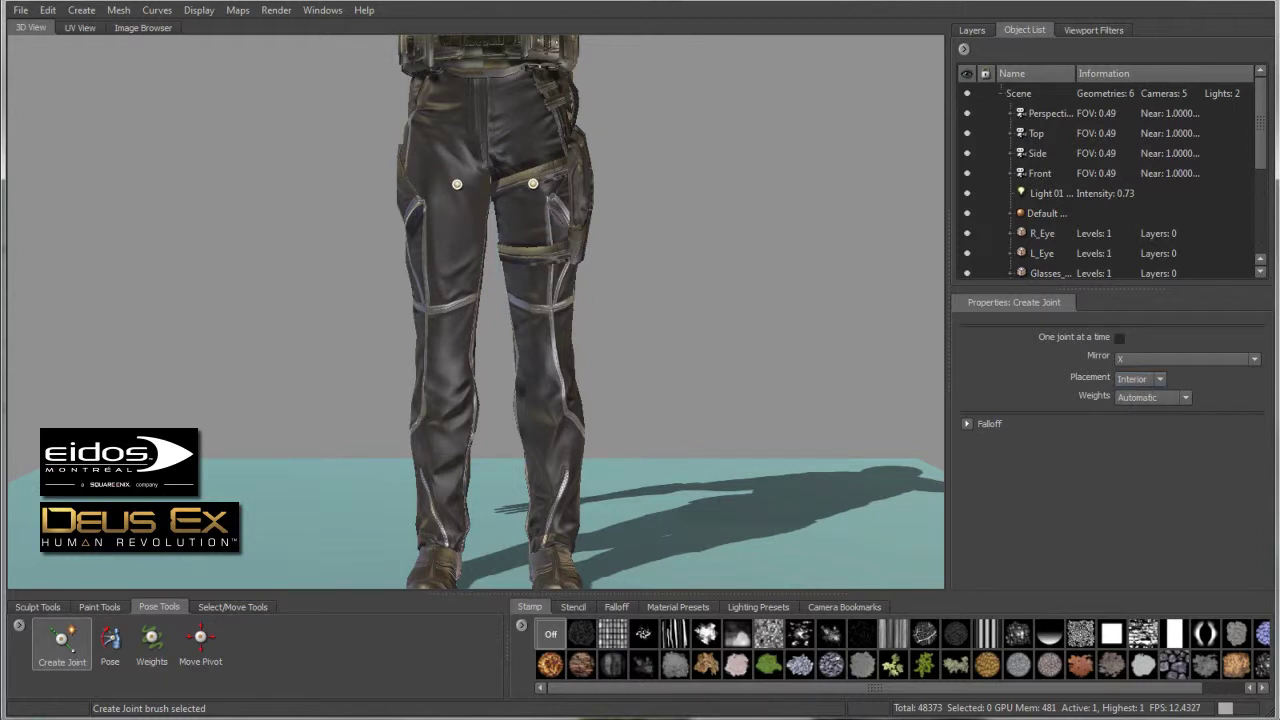
left_click(457, 191)
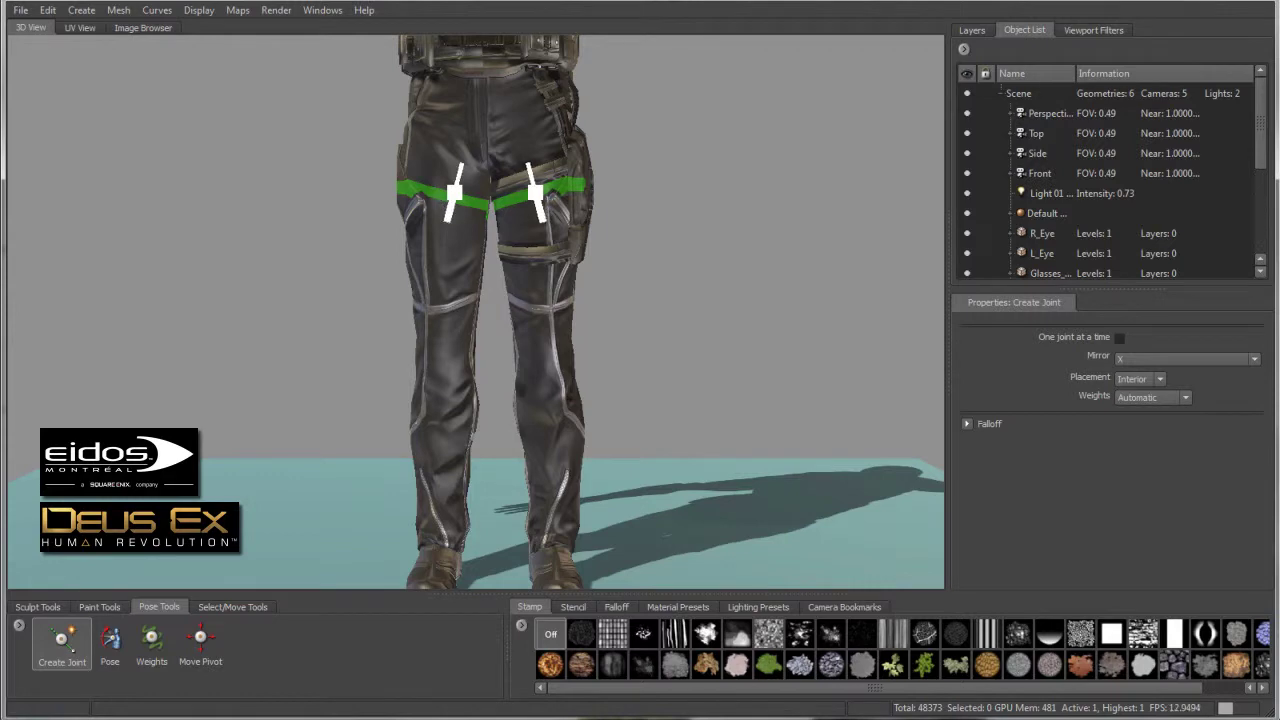
left_click_drag(455, 191, 446, 222)
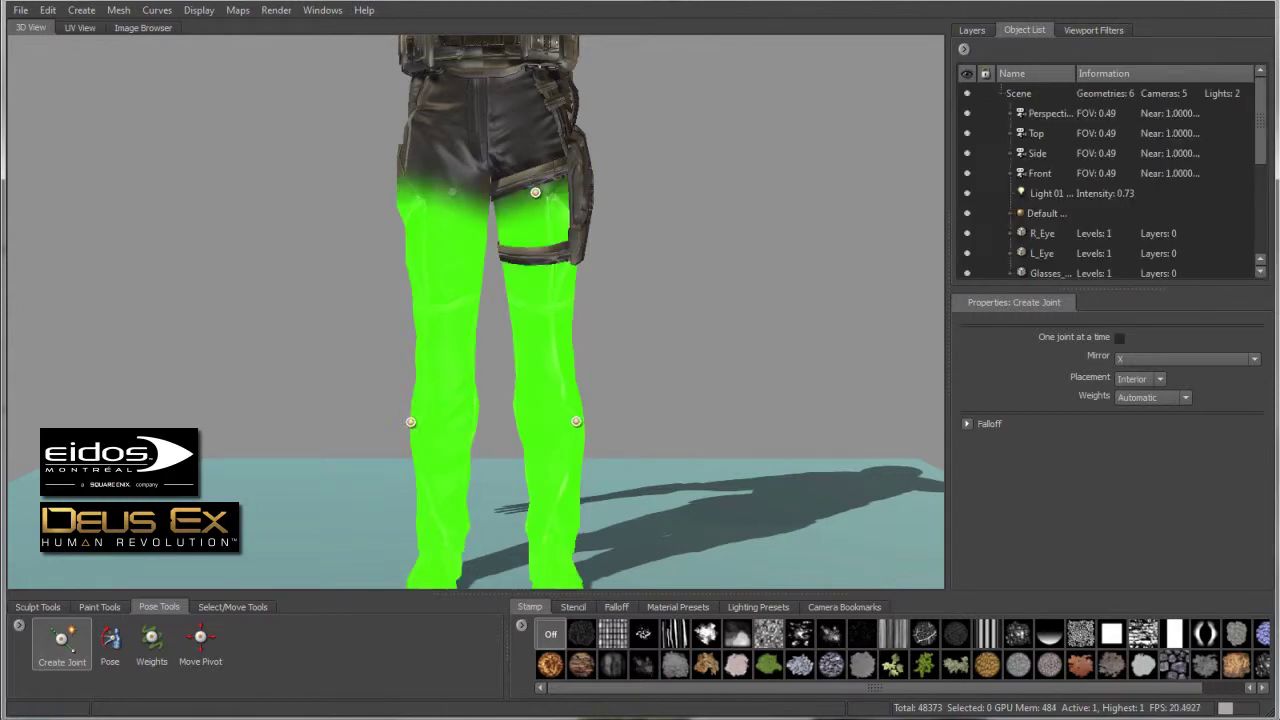
- Add mirrored ankle joints and keep the joint weights Automatic
left_click_drag(205, 60, 130, 45, "alt")
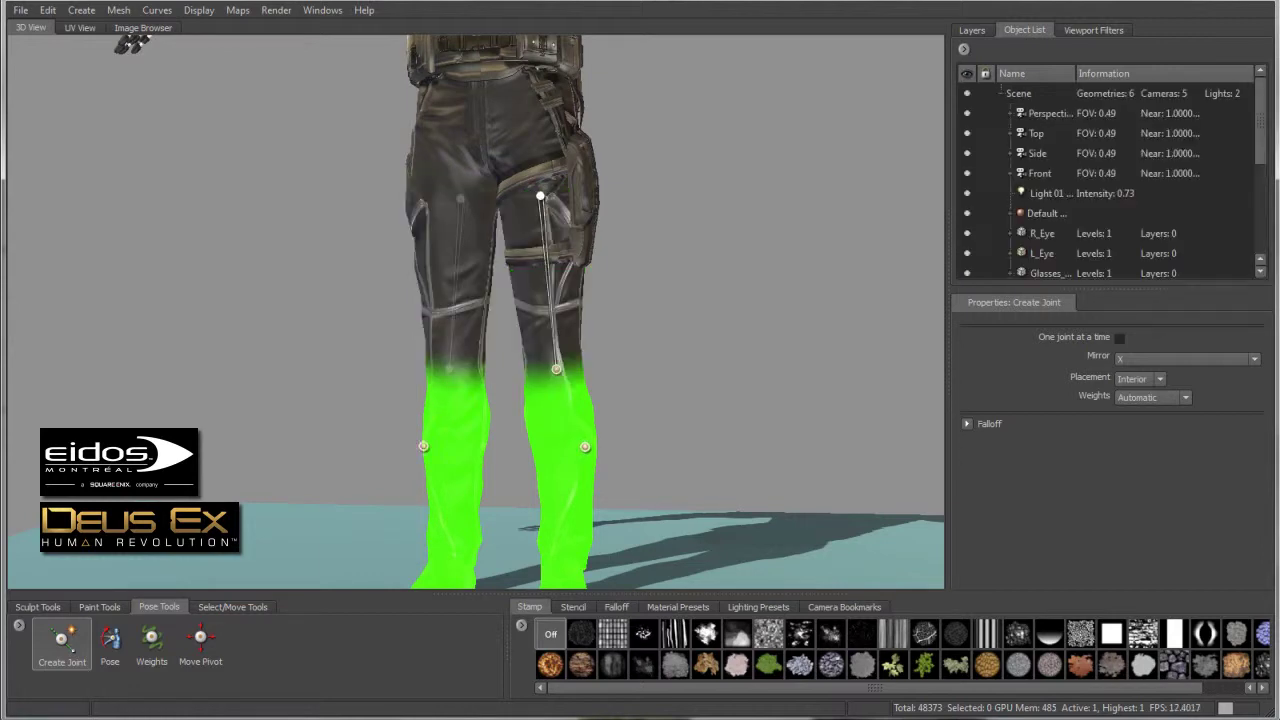
scroll(651, 371, "down", 4)
mouse_move(657, 348)
left_mouse_down("alt")
mouse_move(760, 356)
mouse_move(657, 366)
left_mouse_up("alt")
left_click(468, 408)
left_click(1185, 397)
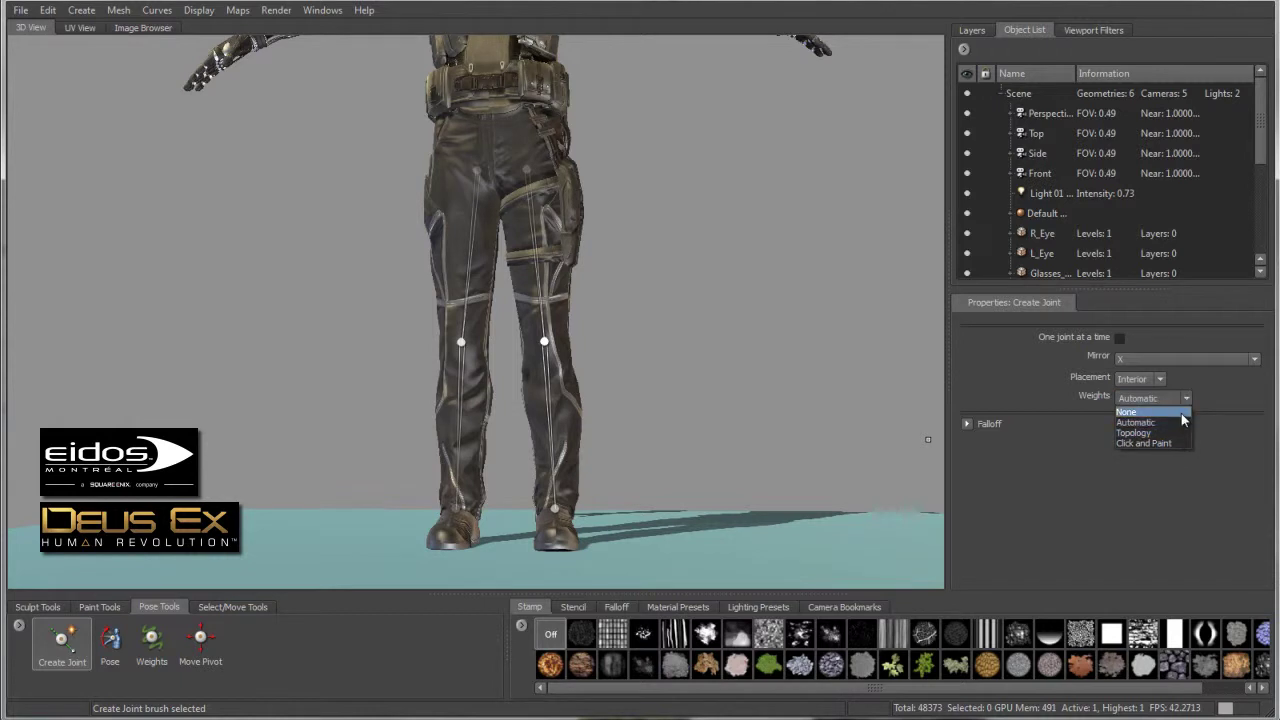
left_click(1160, 379)
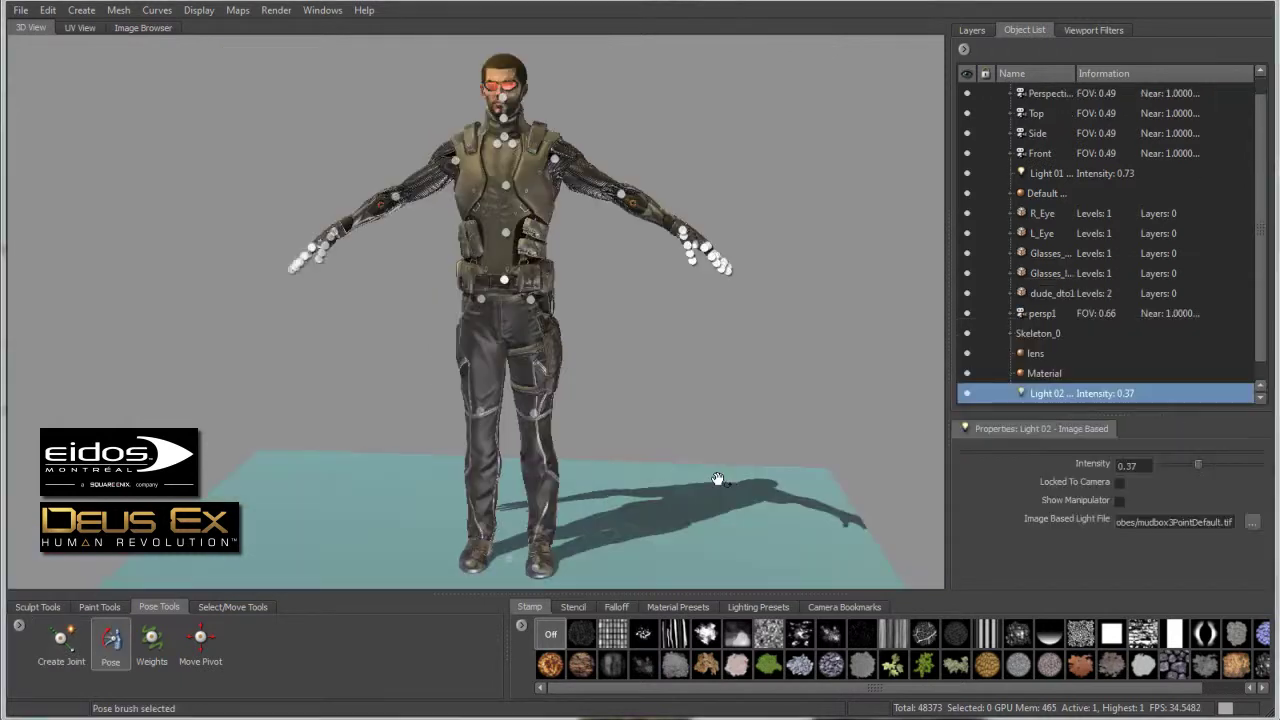
- Select Skeleton_0 and put the character into the Run pose
mouse_move(736, 468)
left_mouse_down("alt")
mouse_move(714, 466)
mouse_move(731, 454)
left_mouse_up("alt")
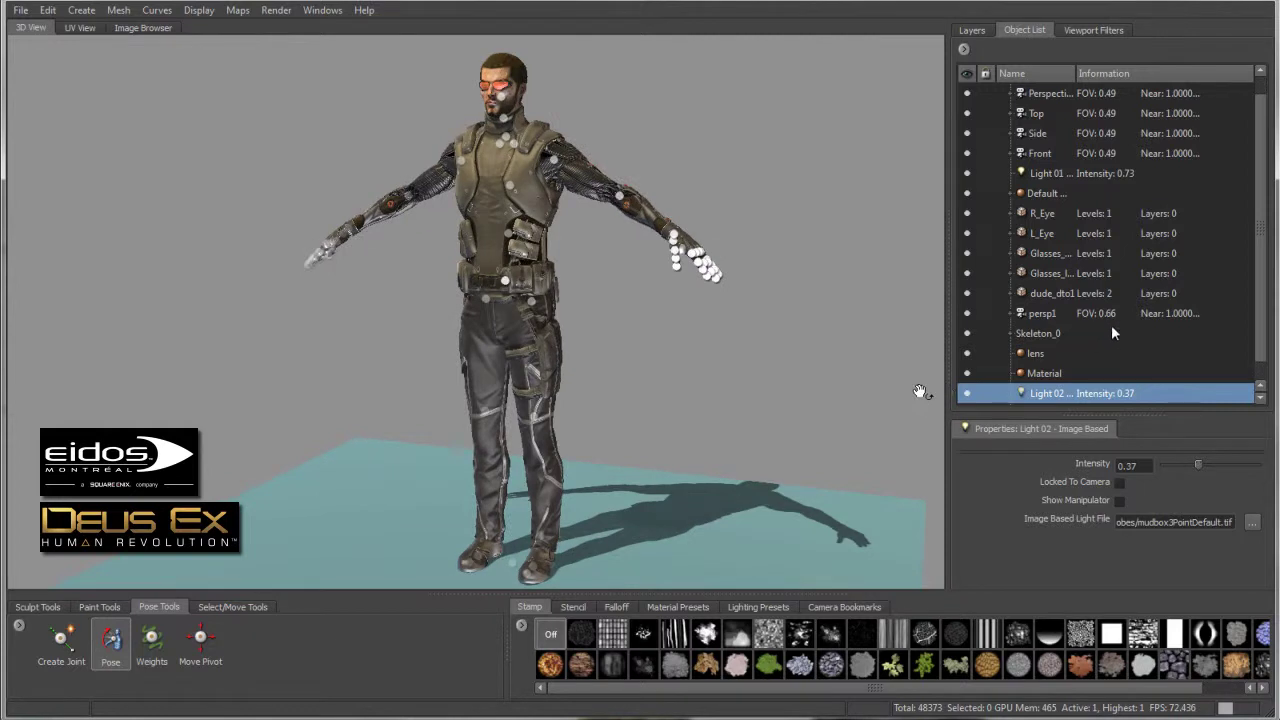
scroll(1263, 289, "down", 1)
left_click(1072, 313)
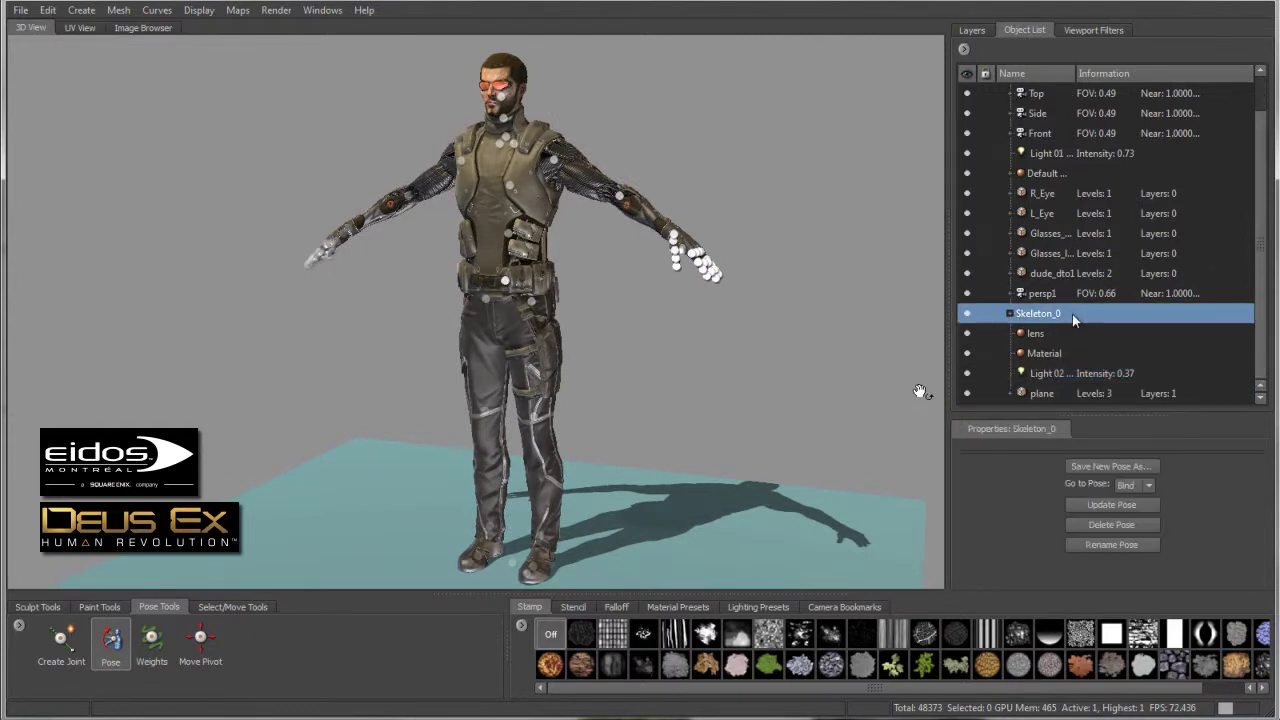
left_click(1149, 485)
left_click(1135, 513)
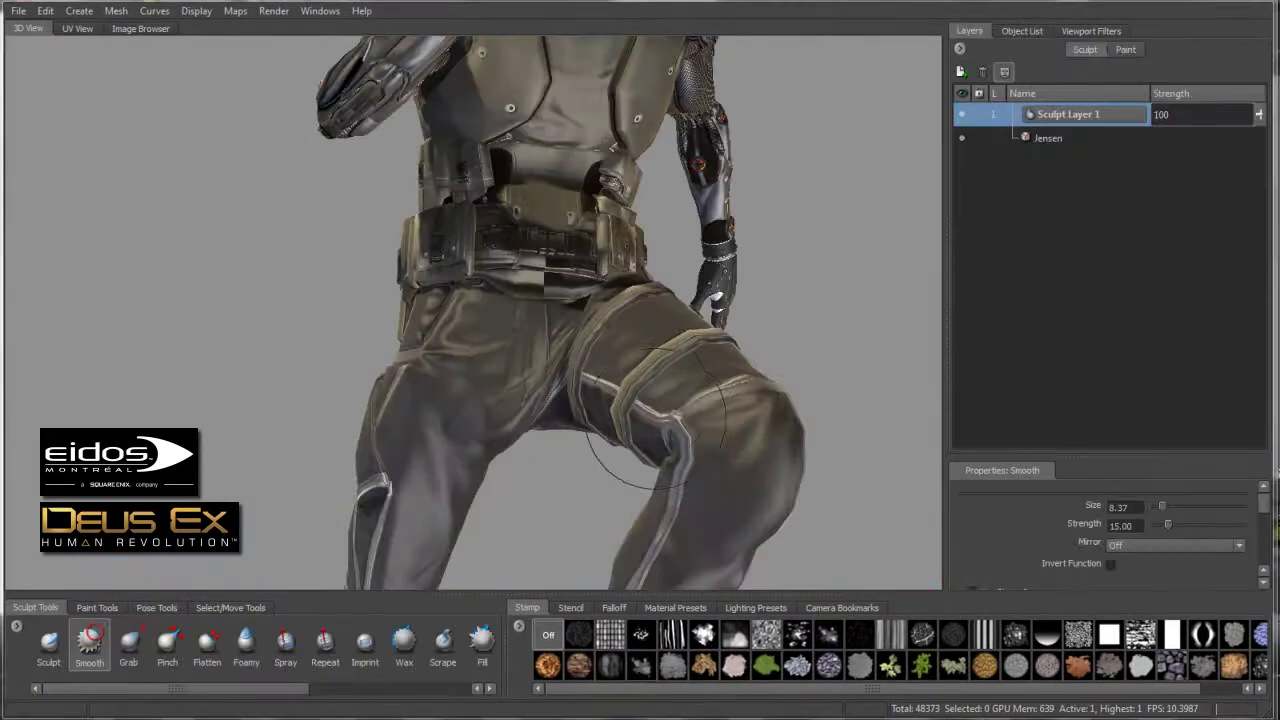
- Inspect the running character, then switch it to the Blast pose
left_click_drag(614, 429, 595, 355, "alt")
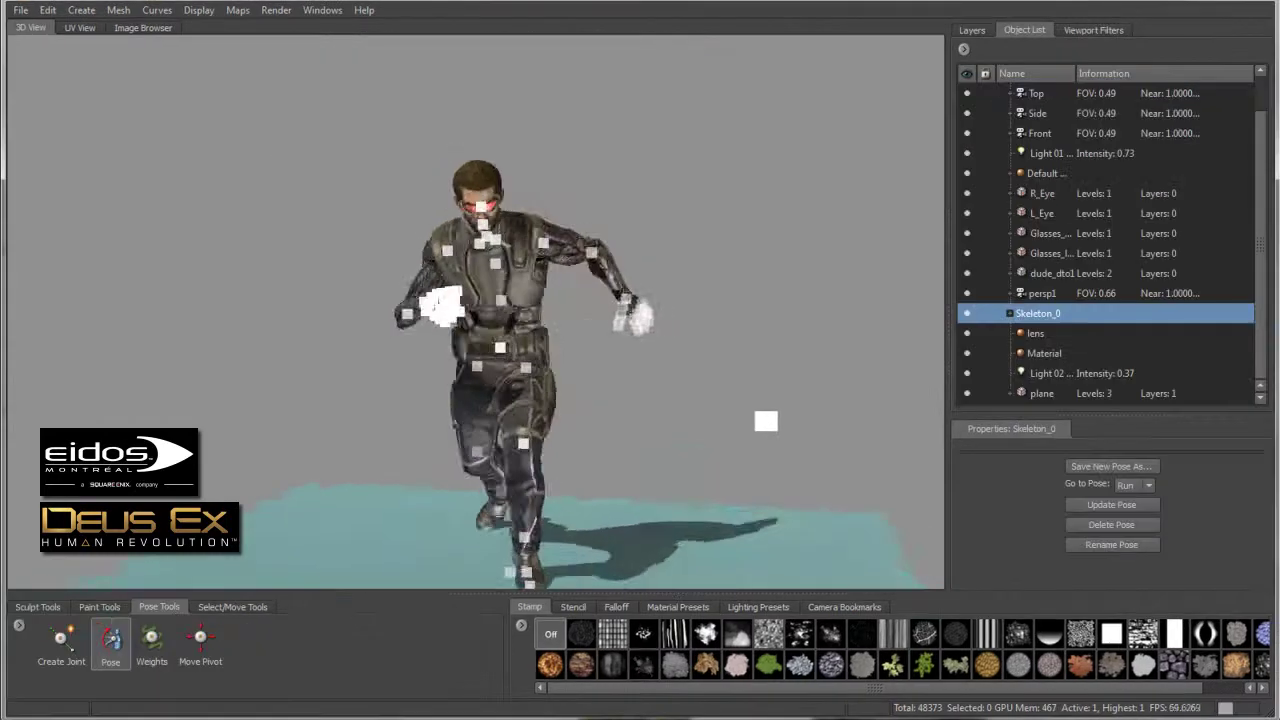
left_click_drag(555, 383, 575, 383, "alt")
left_click_drag(842, 415, 816, 413, "alt")
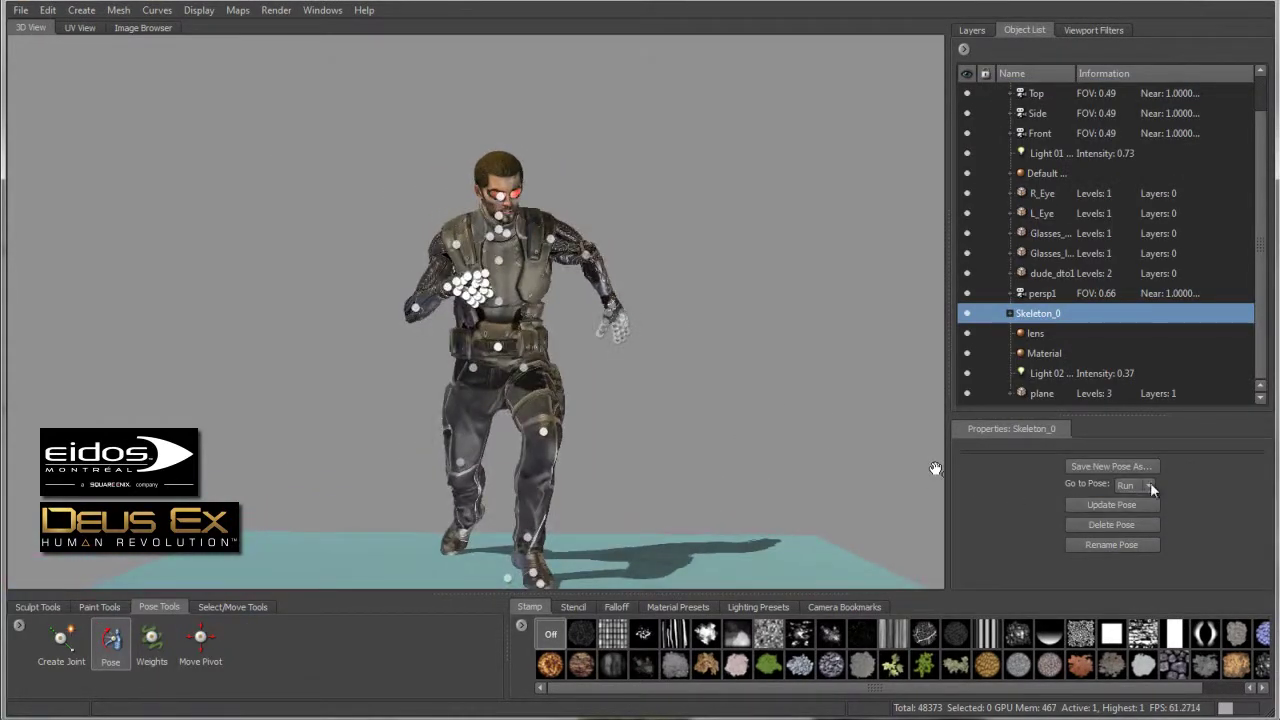
left_click(1151, 522)
left_click_drag(763, 449, 962, 479, "alt")
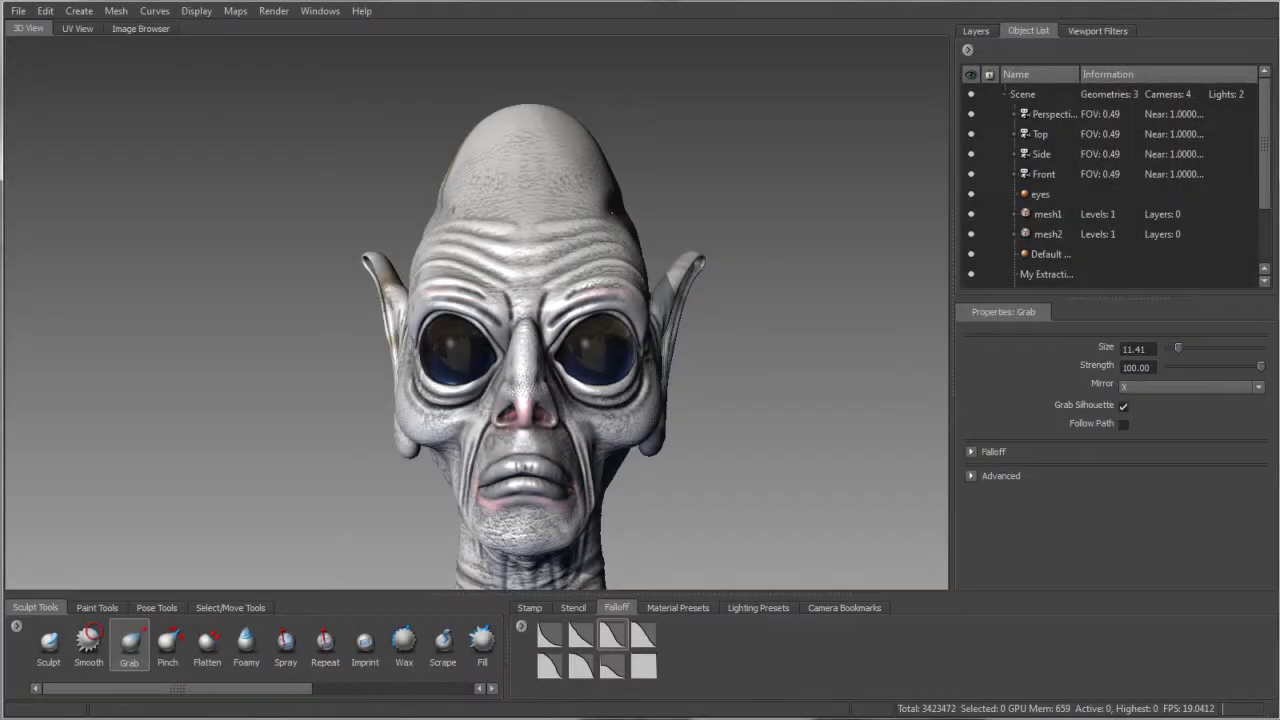
- Pull the head top into two mirrored horns with Grab, then freeze the back of the skull
left_click_drag(601, 162, 566, 118)
mouse_move(685, 242)
left_mouse_down("alt")
mouse_move(840, 246)
mouse_move(685, 242)
left_mouse_up("alt")
mouse_move(598, 180)
left_mouse_down()
mouse_move(635, 125)
mouse_move(665, 108)
mouse_move(695, 131)
mouse_move(702, 186)
mouse_move(716, 150)
left_mouse_up()
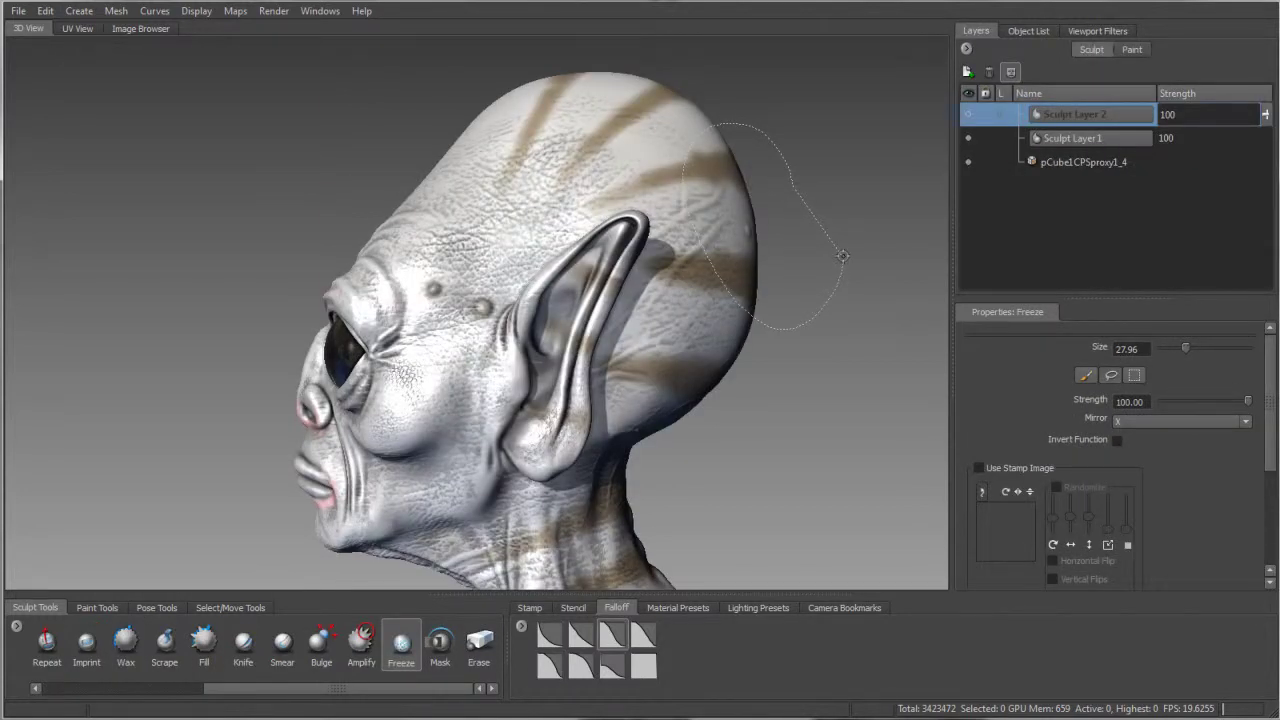
left_click_drag(843, 256, 842, 262)
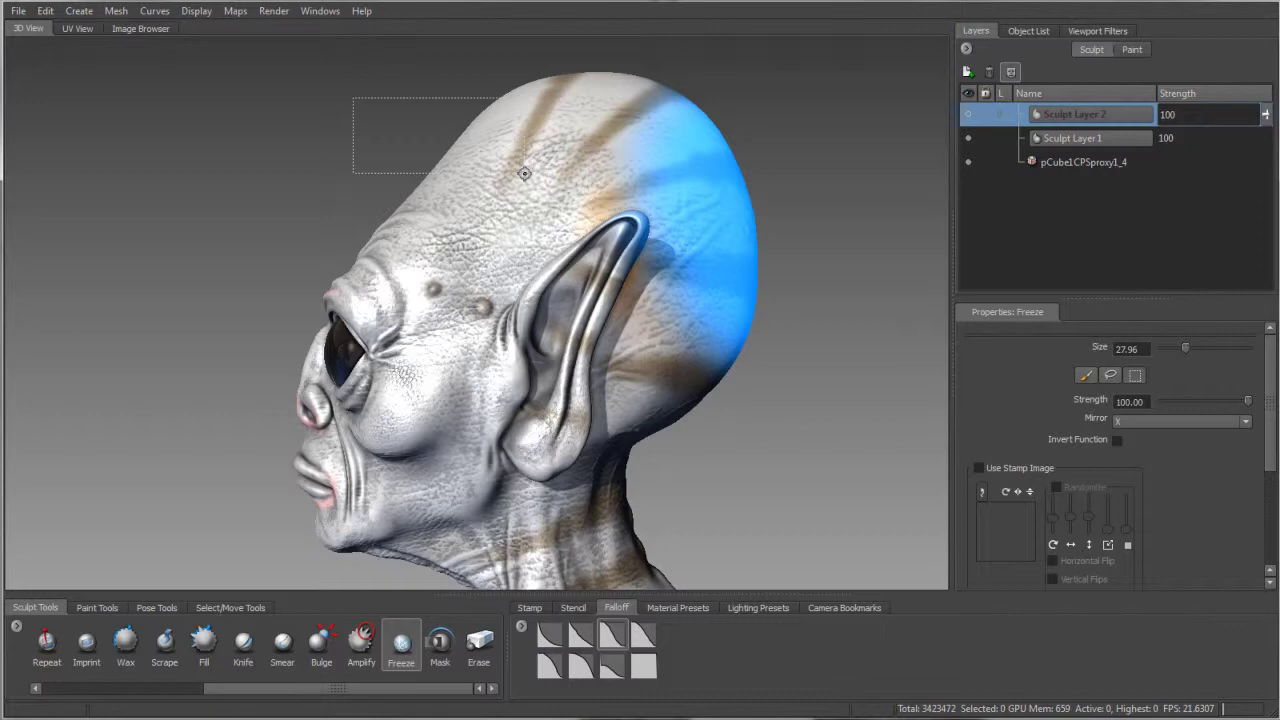